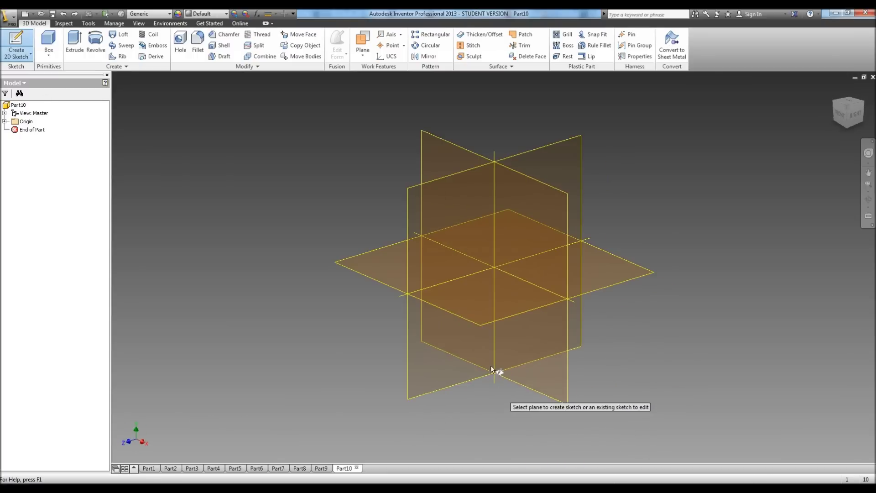
Step: Start a sketch on the horizontal origin plane and draw a 12 by 3.4 in rectangle from the origin
{"action": "left_click", "coordinate": [477, 318]}
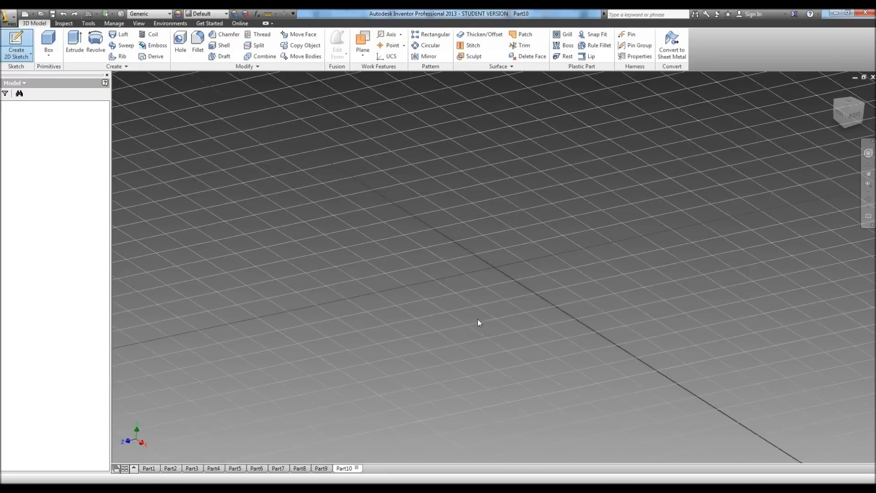
{"action": "left_click", "coordinate": [67, 47]}
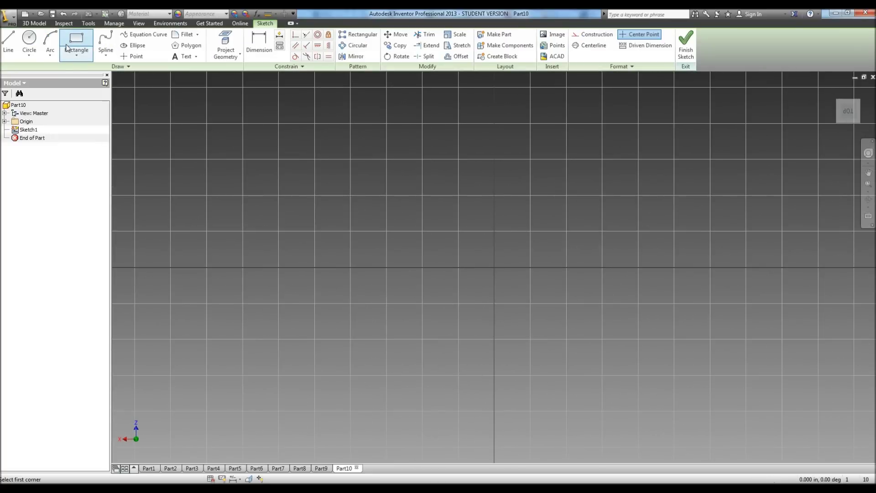
{"action": "left_click", "coordinate": [494, 267]}
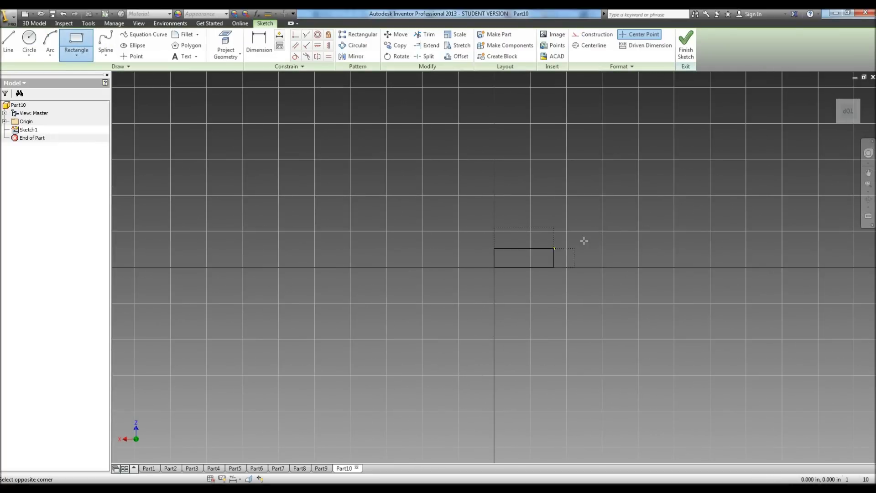
{"action": "type", "text": "12"}
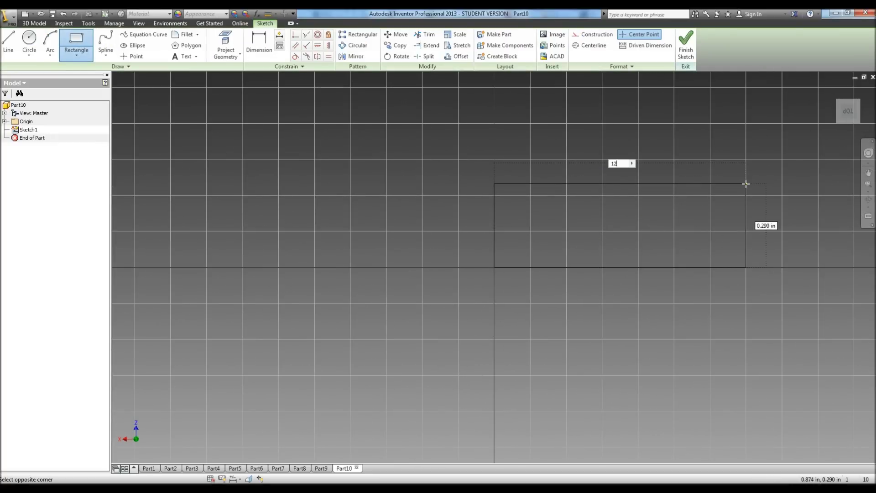
{"action": "key", "text": "Tab"}
{"action": "type", "text": "3"}
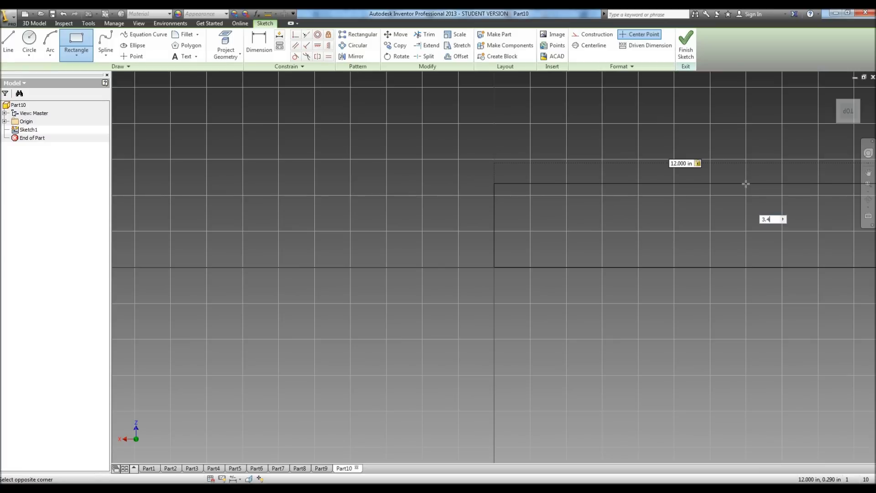
{"action": "type", "text": ".4"}
{"action": "key", "text": "Return"}
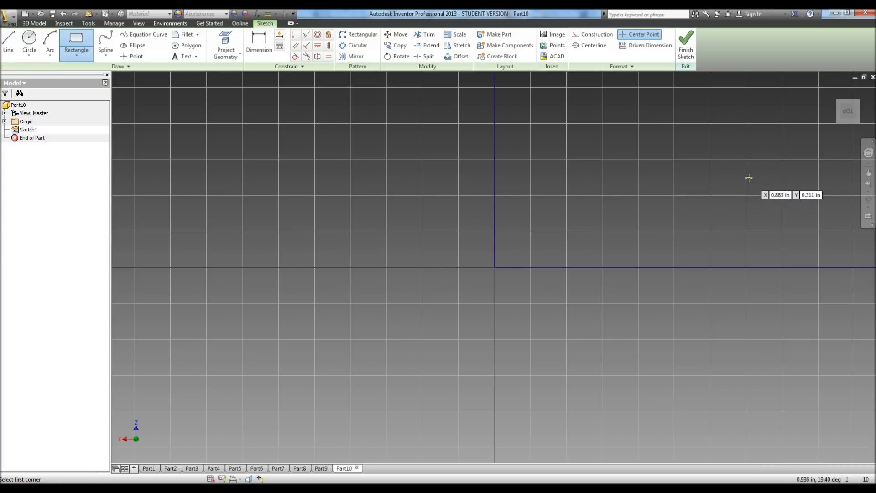
{"action": "key", "text": "Home"}
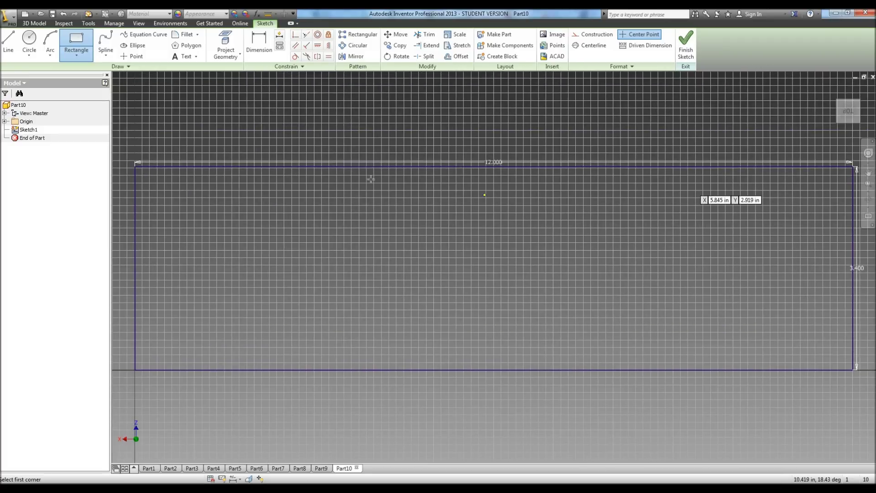
Step: Draw a circle with diameter .75*2 in centred at X 11 in, Y 1.7 in inside the rectangle
{"action": "left_click", "coordinate": [29, 41]}
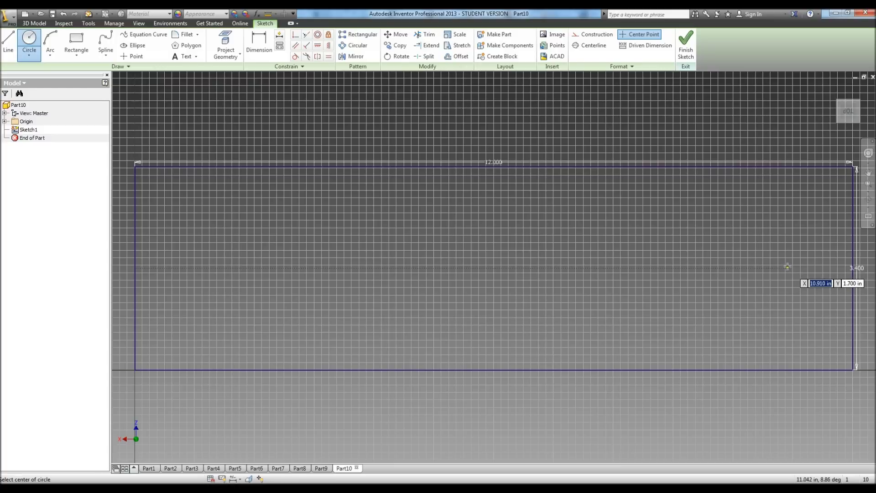
{"action": "type", "text": "11"}
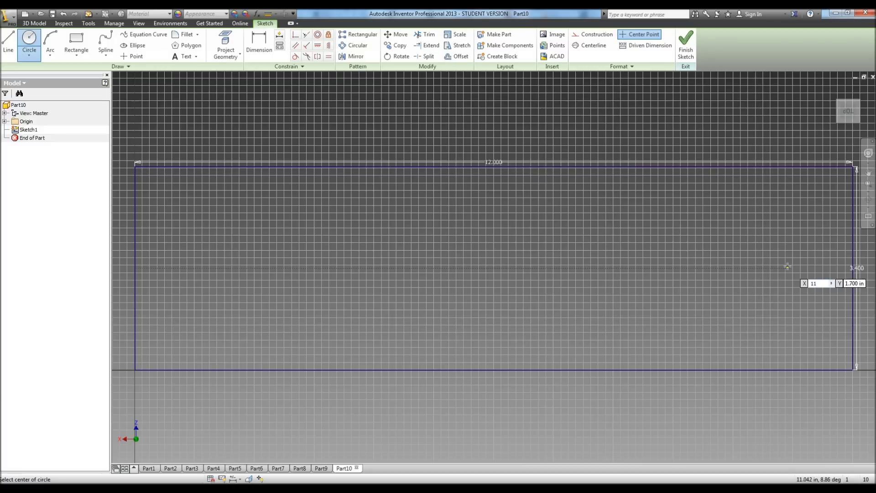
{"action": "key", "text": "Return"}
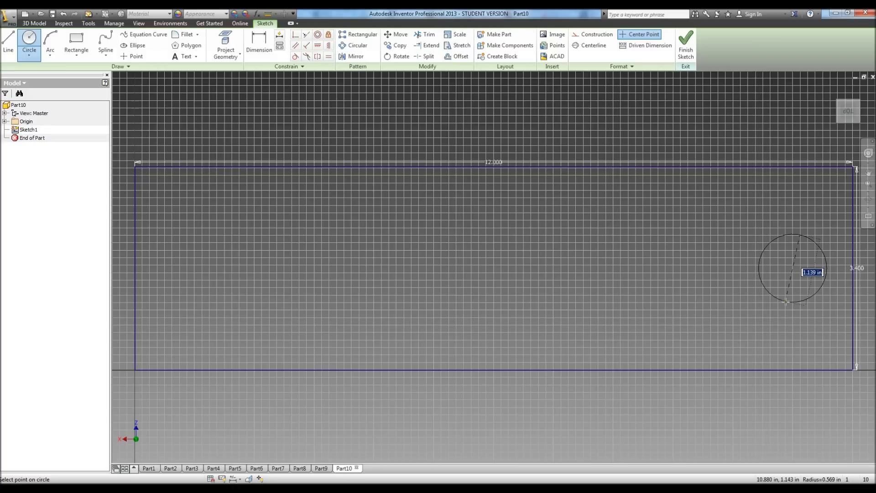
{"action": "type", "text": "."}
{"action": "type", "text": "75*2"}
{"action": "key", "text": "Return"}
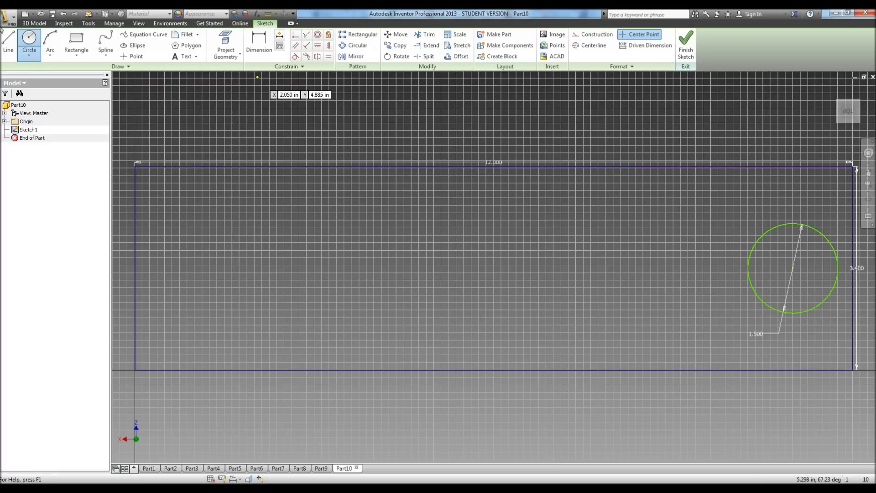
Step: Draw a horizontal centre line from the circle's centre to the rectangle's right edge
{"action": "left_click", "coordinate": [16, 45]}
{"action": "scroll", "coordinate": [803, 244], "scroll_direction": "up", "scroll_amount": 3}
{"action": "scroll", "coordinate": [785, 260], "scroll_direction": "down", "scroll_amount": 6}
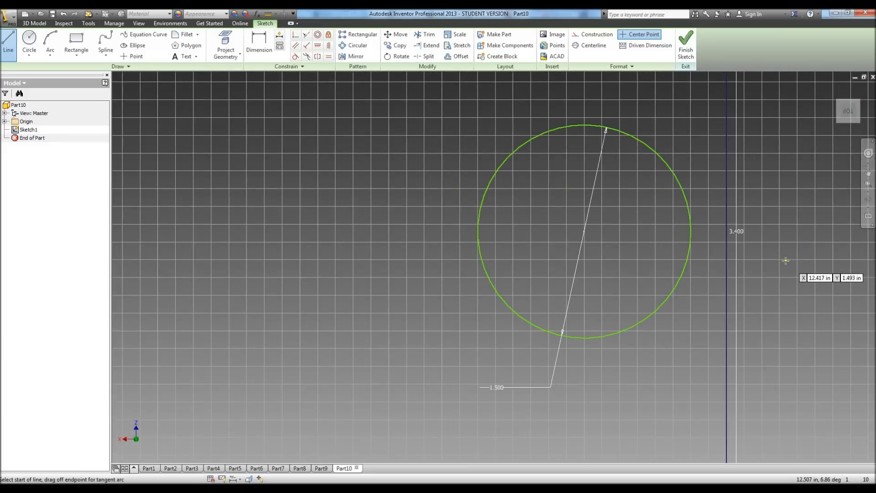
{"action": "scroll", "coordinate": [785, 261], "scroll_direction": "down", "scroll_amount": 2}
{"action": "left_click", "coordinate": [402, 205]}
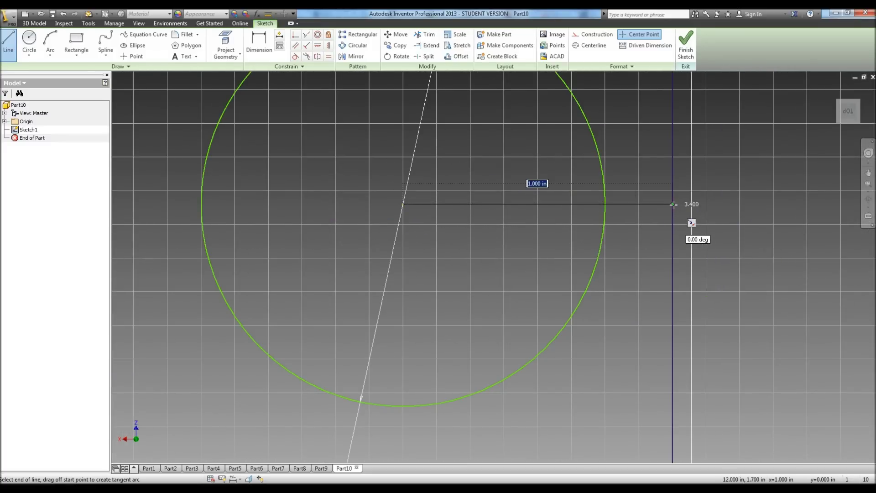
{"action": "left_click", "coordinate": [673, 205]}
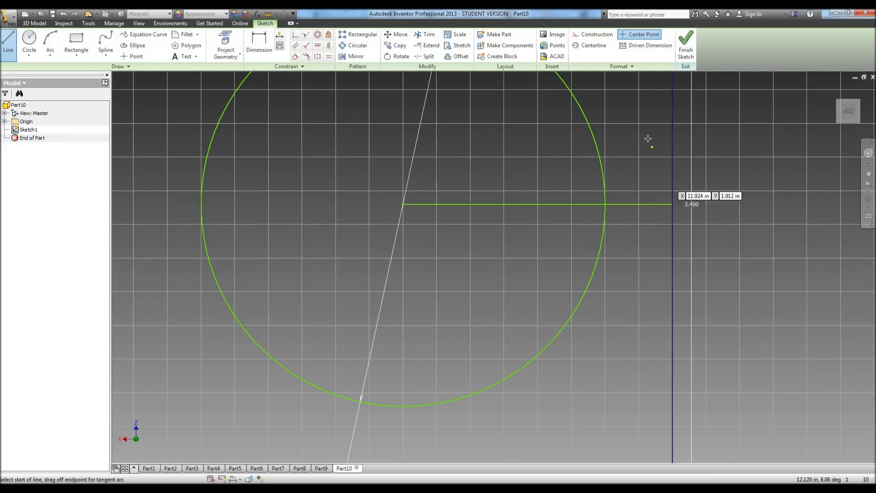
Step: Sketch two horizontal lines from the circle to the rectangle's right edge, one about 0.32 in above the centre line and one below it
{"action": "left_click", "coordinate": [585, 117]}
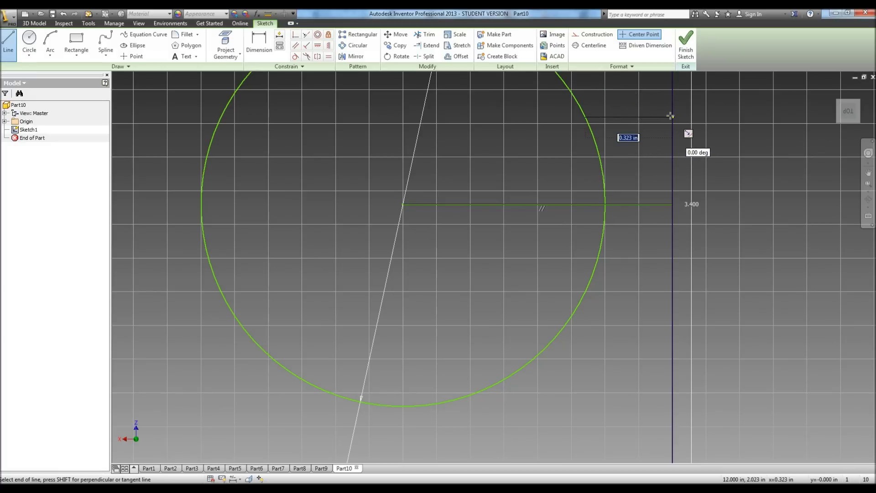
{"action": "double_click", "coordinate": [672, 117]}
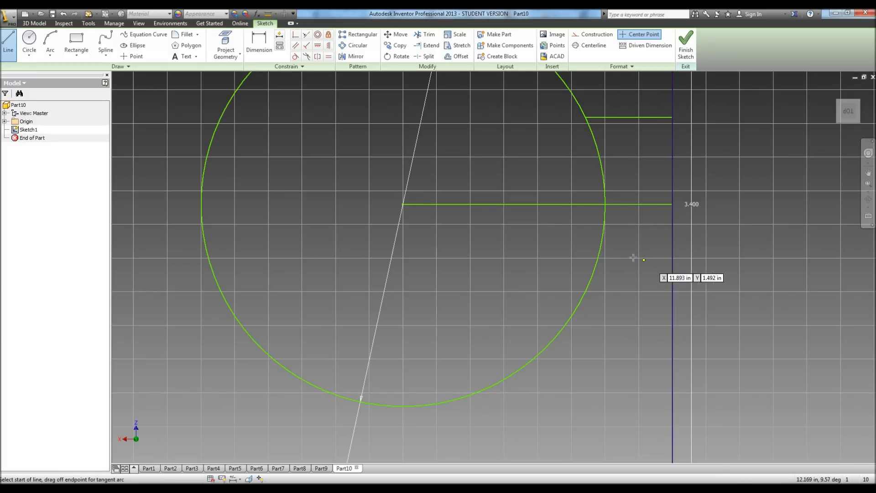
{"action": "left_click", "coordinate": [598, 258]}
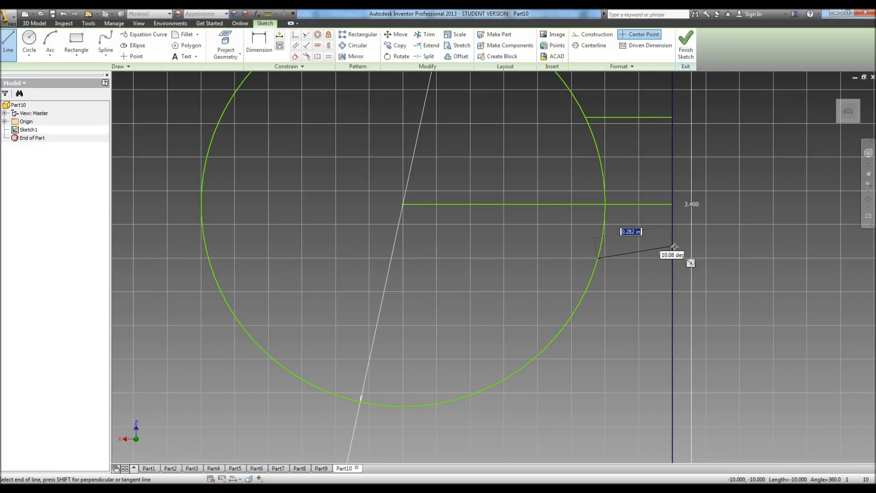
{"action": "double_click", "coordinate": [673, 257]}
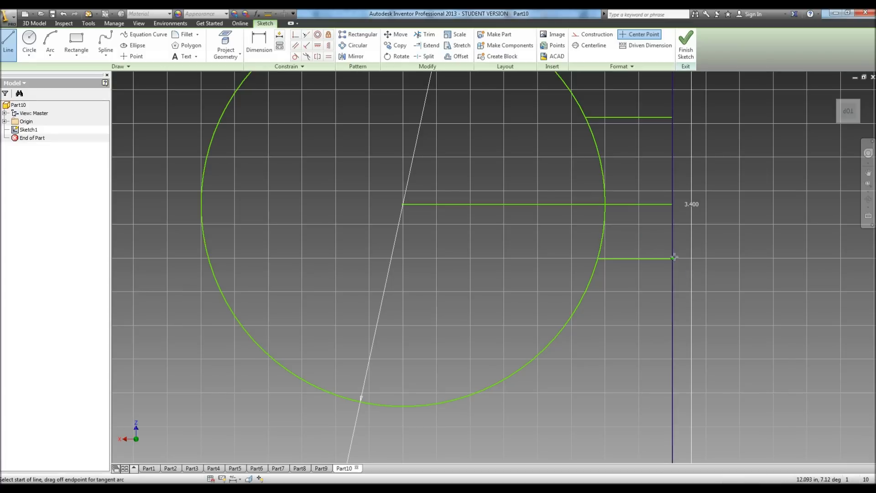
Step: Dimension the distance between the upper neck line and the centre line as .65/2 in
{"action": "left_click", "coordinate": [257, 46]}
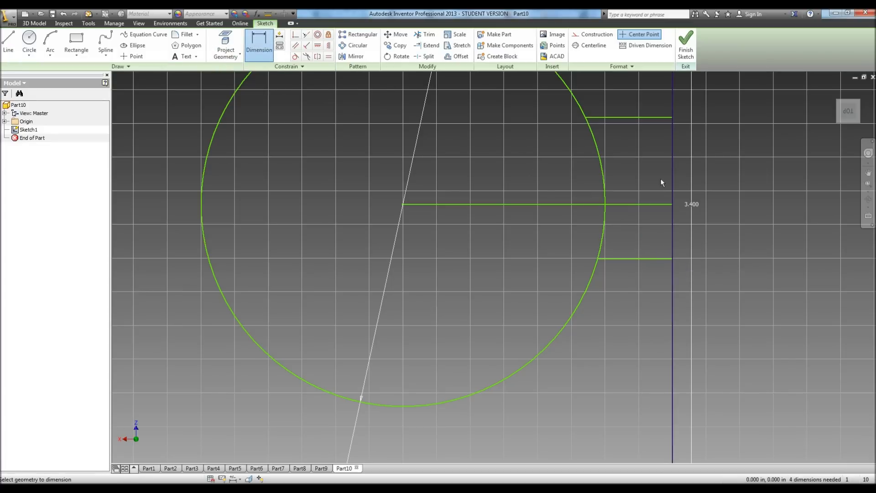
{"action": "left_click", "coordinate": [648, 118]}
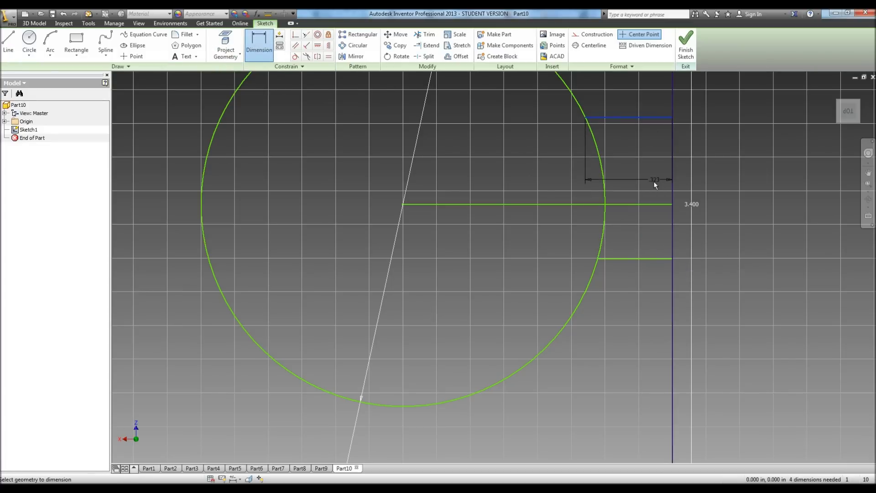
{"action": "left_click", "coordinate": [649, 205]}
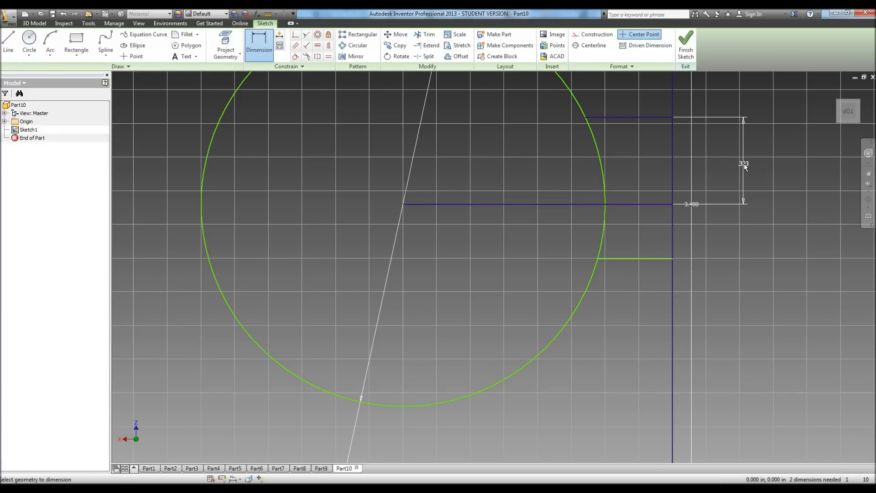
{"action": "left_click", "coordinate": [743, 164]}
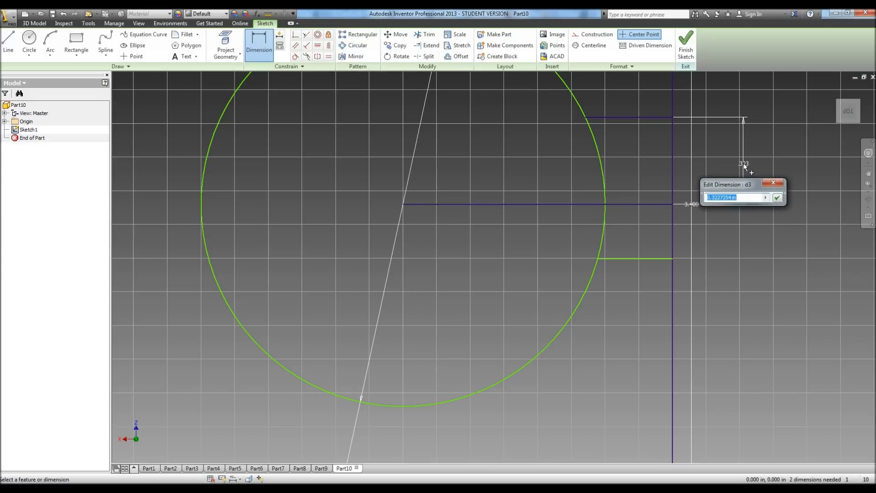
{"action": "type", "text": ".65/2"}
{"action": "key", "text": "Return"}
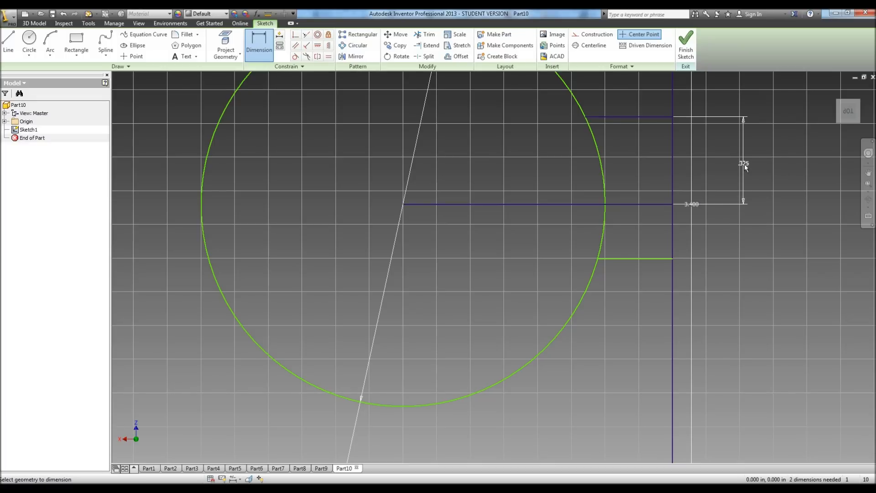
Step: Dimension the distance between the centre line and the lower neck line as .65/2 in
{"action": "left_click", "coordinate": [641, 204]}
{"action": "left_click", "coordinate": [638, 258]}
{"action": "left_click", "coordinate": [723, 238]}
{"action": "type", "text": ".65/2"}
{"action": "key", "text": "Return"}
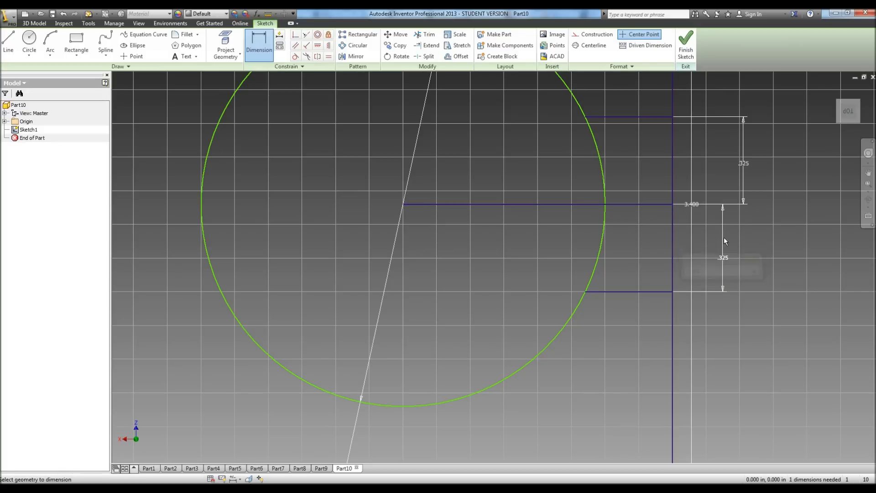
Step: Trim the circle's arc and the rectangle's right edge between the two neck lines to open the socket
{"action": "left_click", "coordinate": [424, 35]}
{"action": "left_click", "coordinate": [605, 173]}
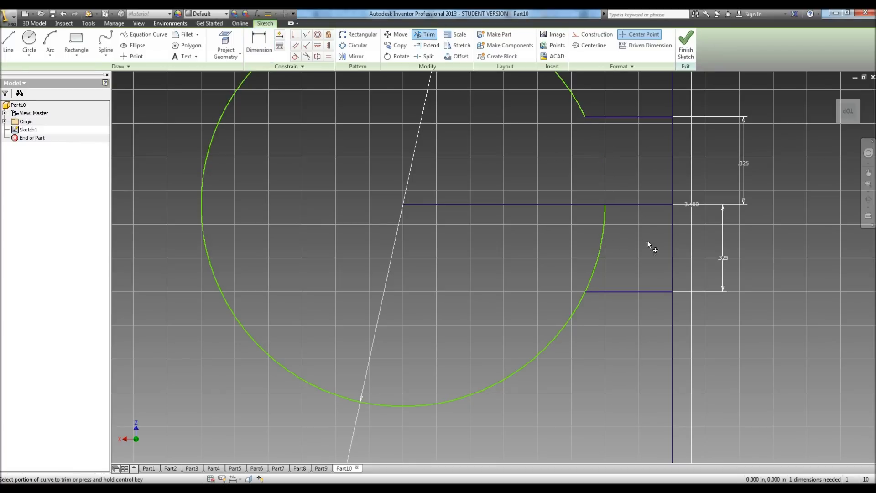
{"action": "left_click", "coordinate": [673, 251]}
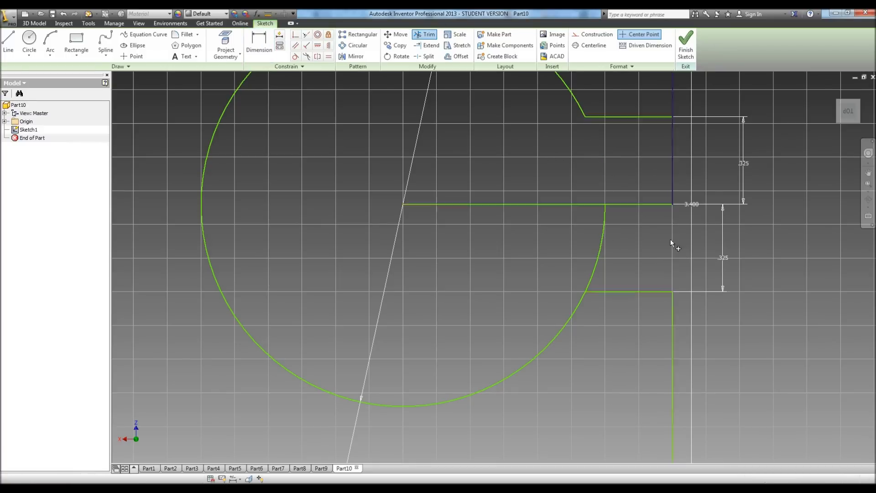
{"action": "left_click", "coordinate": [672, 165]}
{"action": "left_click", "coordinate": [603, 247]}
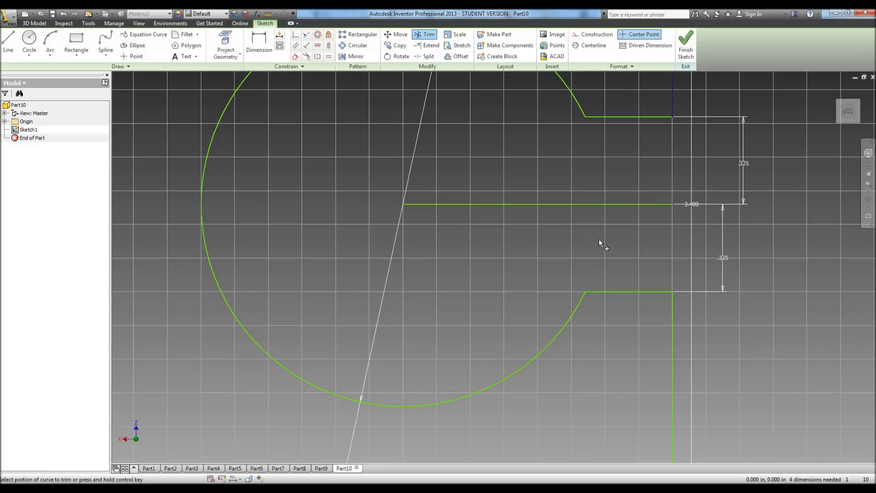
Step: Fillet both corners where the neck lines meet the circle with a 0.19 in radius
{"action": "left_click", "coordinate": [185, 34]}
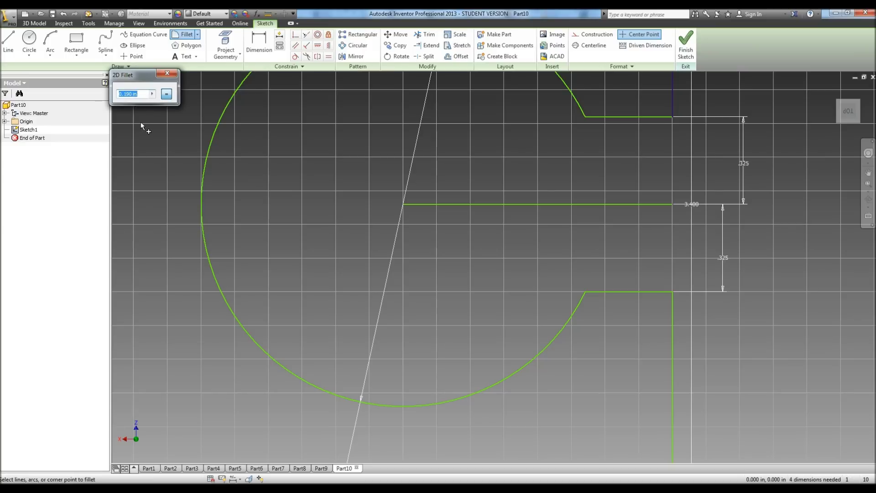
{"action": "left_click", "coordinate": [589, 117]}
{"action": "left_click", "coordinate": [589, 116]}
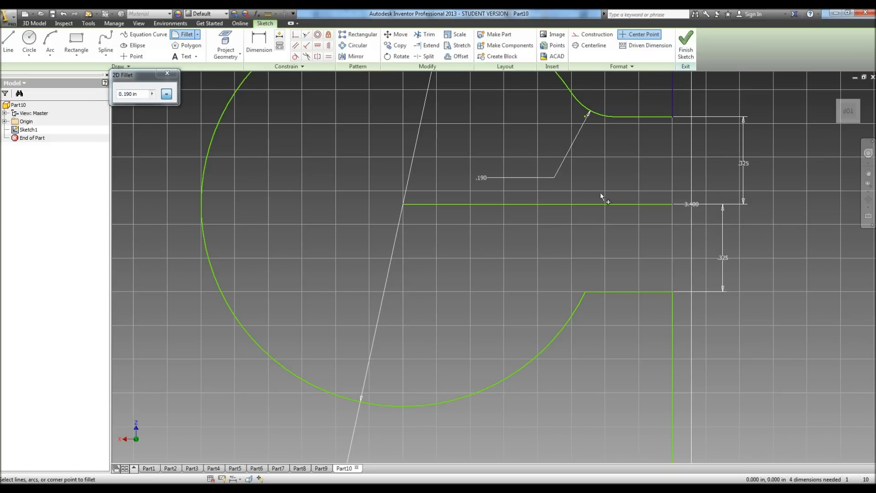
{"action": "left_click", "coordinate": [580, 303]}
{"action": "left_click", "coordinate": [589, 292]}
{"action": "left_click", "coordinate": [167, 73]}
Step: Draw a 1.4 in diameter circle centred at X -1 in, Y 1.7 in, outside the rectangle's end opposite the socket
{"action": "scroll", "coordinate": [405, 204], "scroll_direction": "down", "scroll_amount": 6}
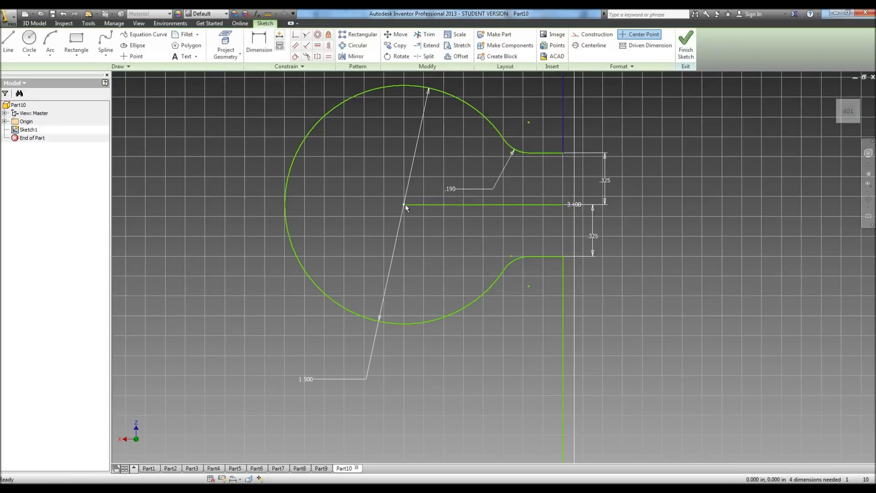
{"action": "scroll", "coordinate": [290, 203], "scroll_direction": "down", "scroll_amount": 3}
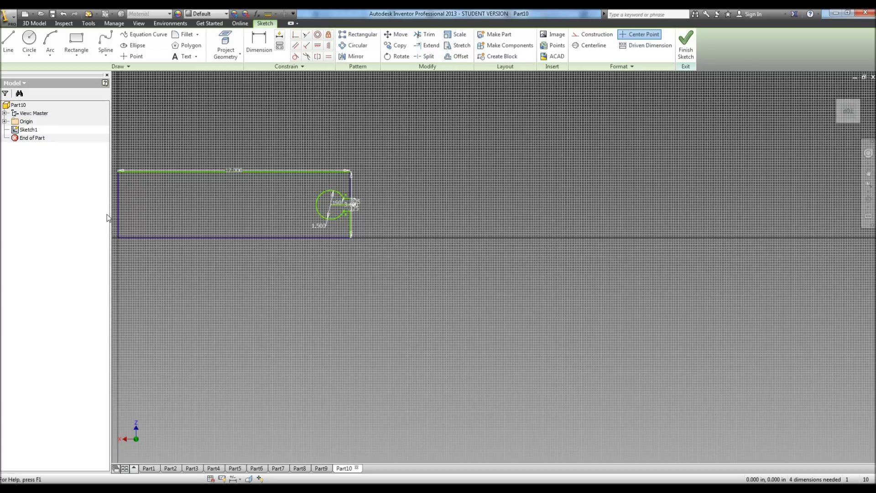
{"action": "scroll", "coordinate": [128, 199], "scroll_direction": "up", "scroll_amount": 5}
{"action": "scroll", "coordinate": [147, 232], "scroll_direction": "down", "scroll_amount": 5}
{"action": "scroll", "coordinate": [122, 234], "scroll_direction": "down", "scroll_amount": 5}
{"action": "scroll", "coordinate": [116, 234], "scroll_direction": "up", "scroll_amount": 9}
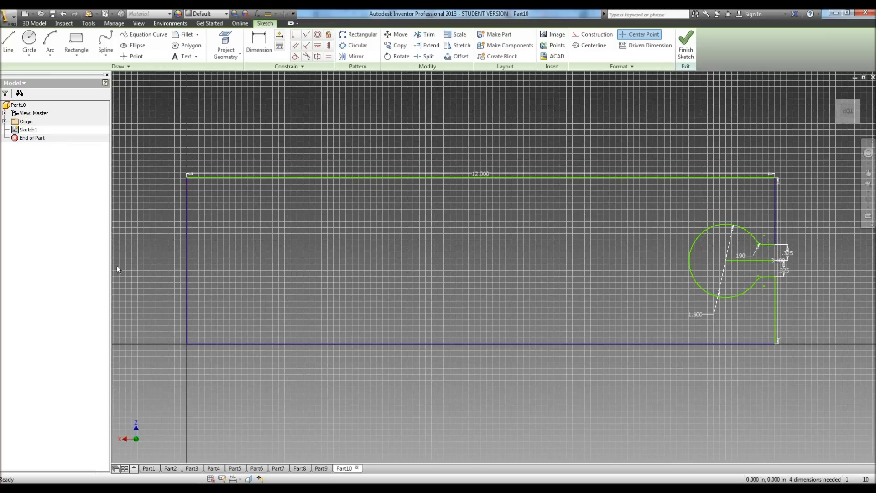
{"action": "left_click", "coordinate": [29, 40]}
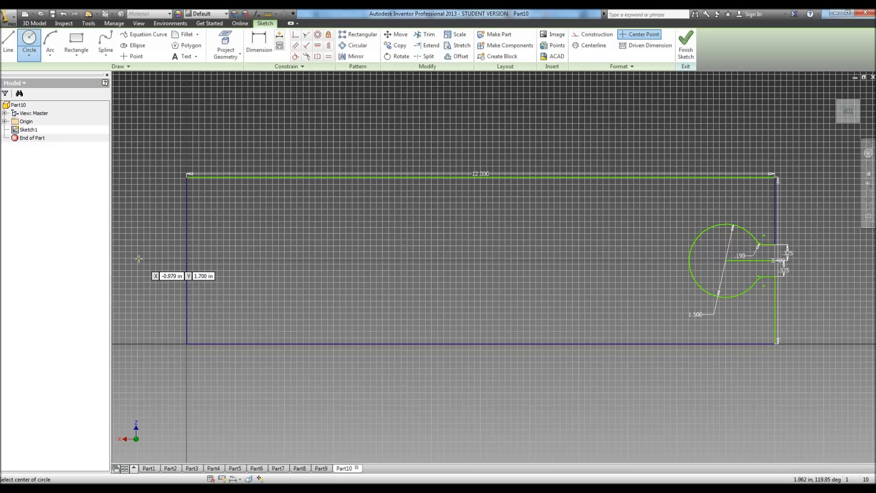
{"action": "key", "text": "Tab"}
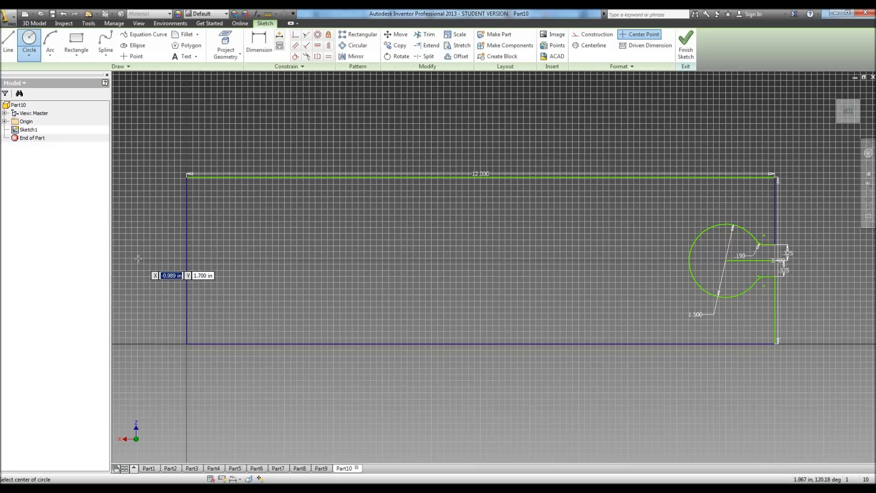
{"action": "type", "text": "-1"}
{"action": "key", "text": "Return"}
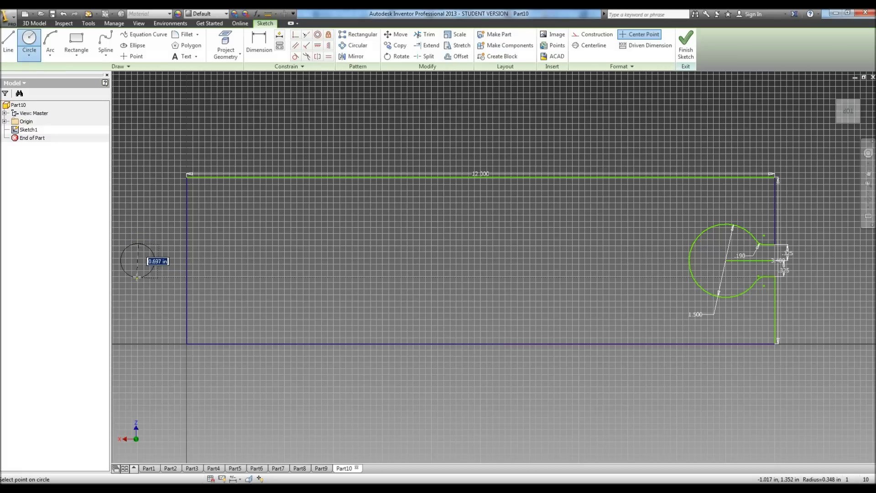
{"action": "type", "text": "."}
{"action": "key", "text": "Return"}
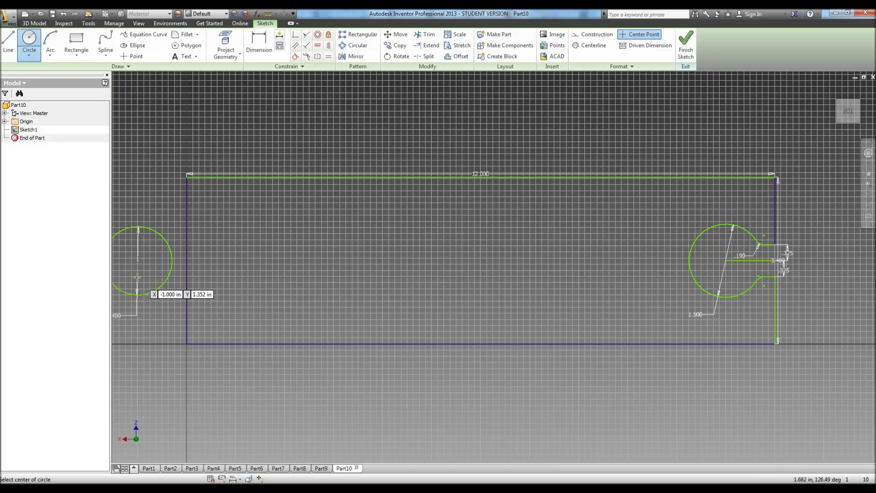
Step: Draw a horizontal centre line from the new circle's centre to the rectangle's edge, plus parallel neck lines above and below it
{"action": "left_click", "coordinate": [3, 42]}
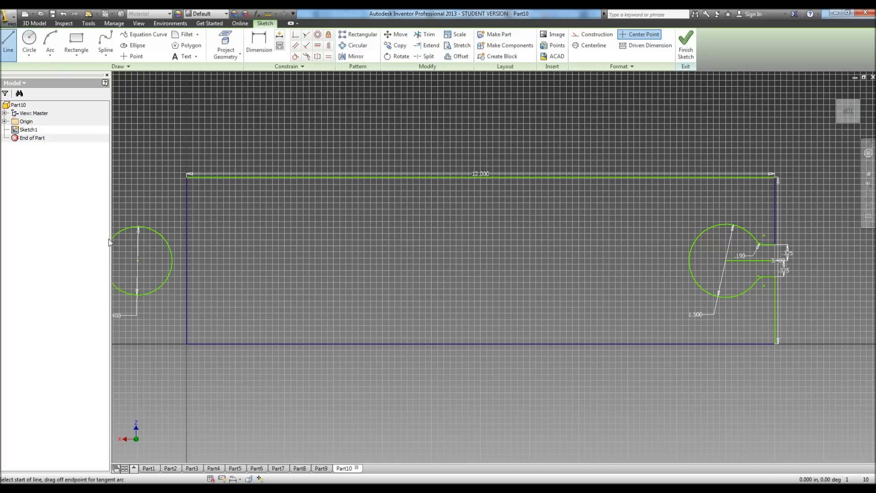
{"action": "left_click", "coordinate": [137, 260]}
{"action": "left_click", "coordinate": [187, 259]}
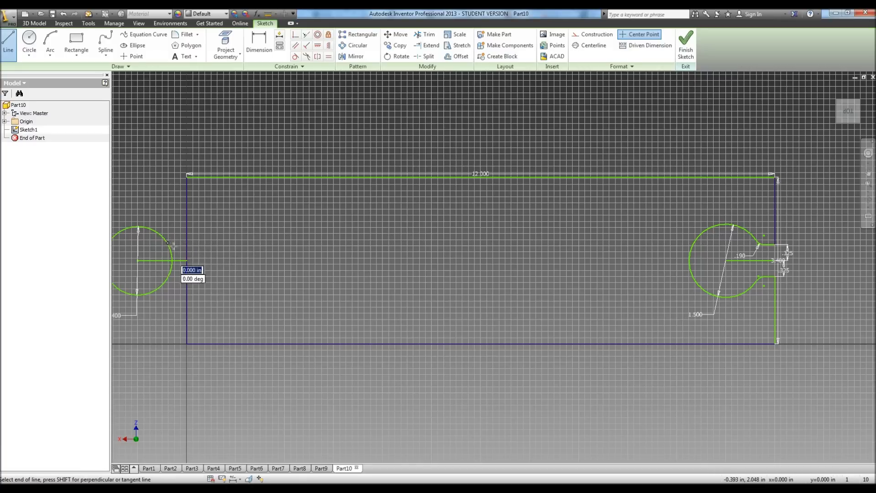
{"action": "left_click", "coordinate": [187, 244]}
{"action": "double_click", "coordinate": [172, 243]}
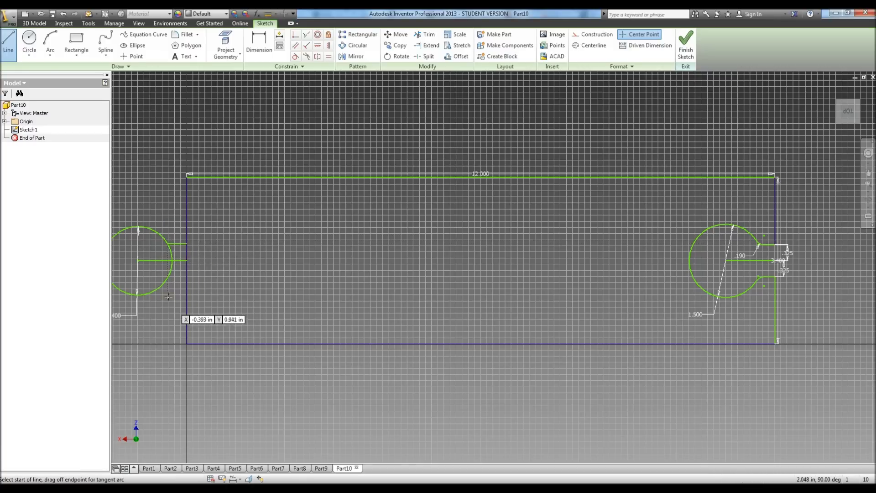
{"action": "left_click", "coordinate": [167, 276]}
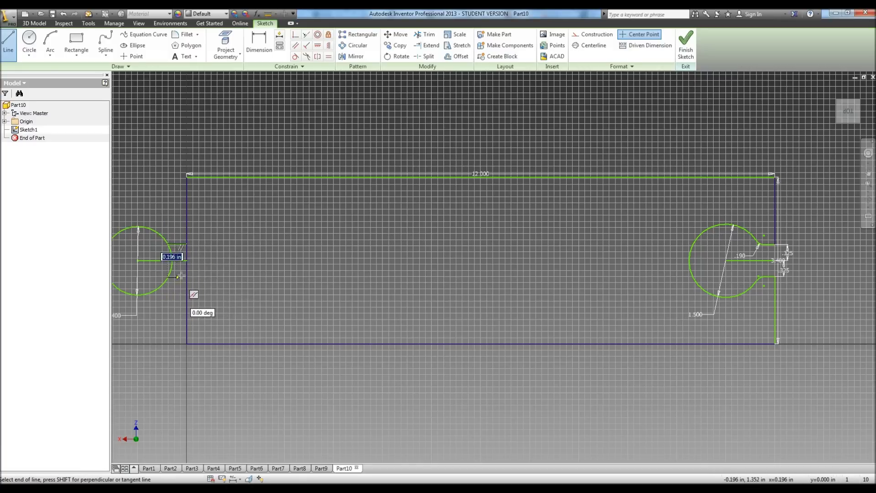
{"action": "double_click", "coordinate": [187, 276]}
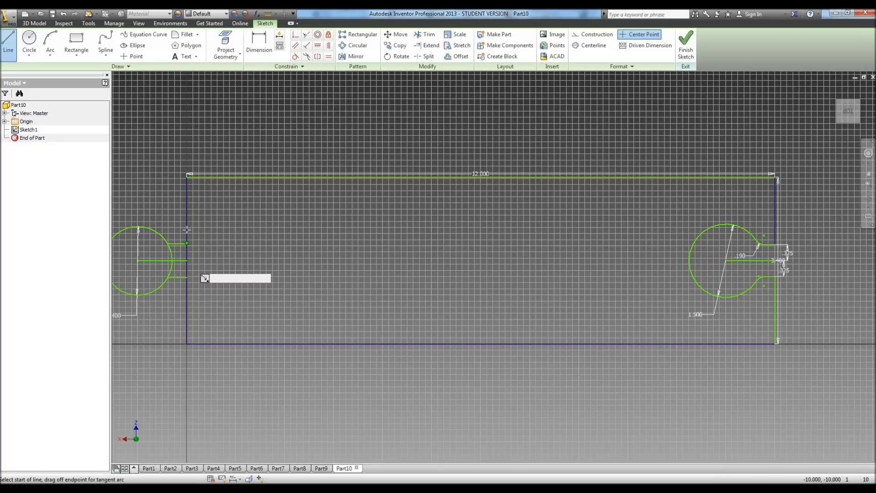
Step: Dimension the distance between the connector's upper neck line and its centre line as .6/2 in
{"action": "left_click", "coordinate": [254, 46]}
{"action": "left_click", "coordinate": [179, 245]}
{"action": "left_click", "coordinate": [182, 260]}
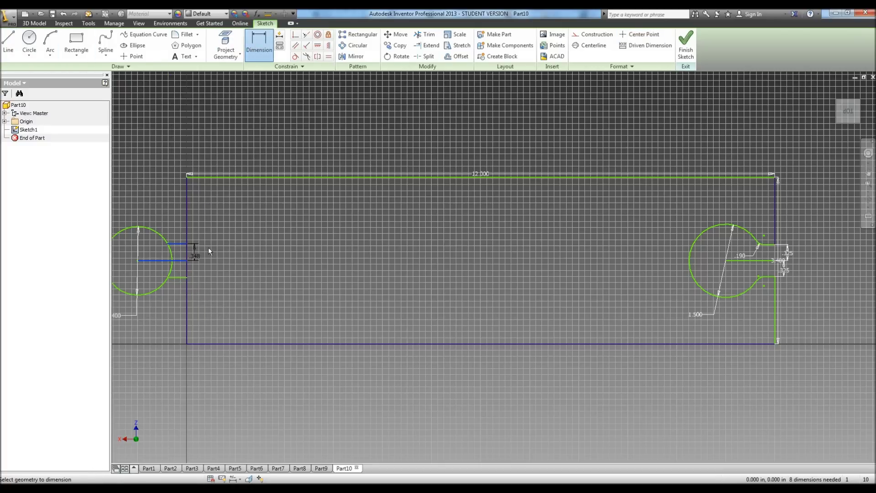
{"action": "left_click", "coordinate": [210, 250]}
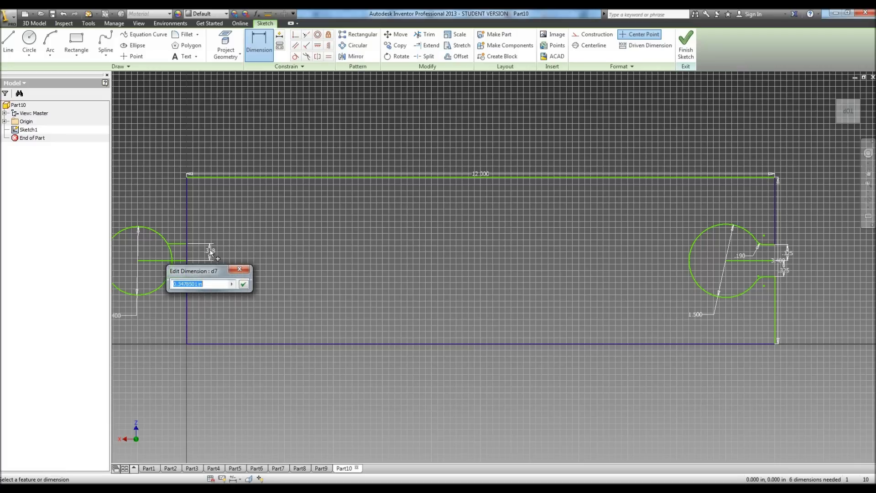
{"action": "type", "text": ".6/2"}
{"action": "key", "text": "Return"}
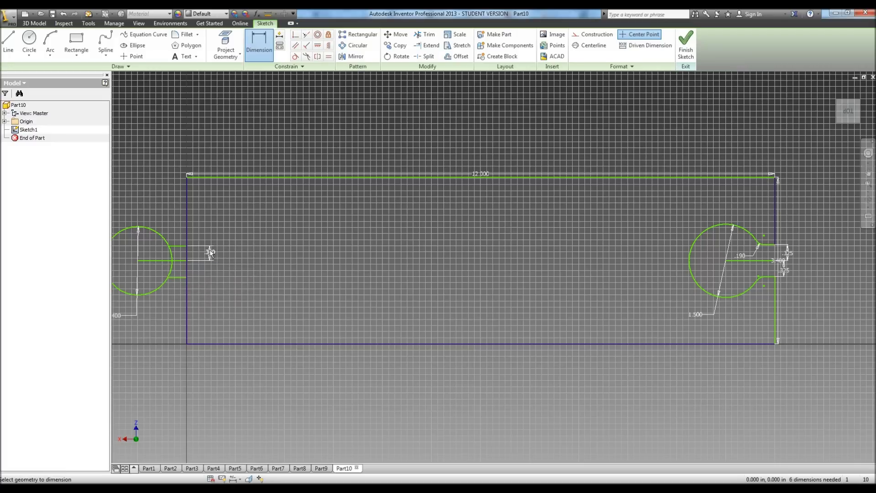
Step: Dimension the distance between the connector's lower neck line and its centre line as .6/2 in
{"action": "left_click", "coordinate": [181, 277]}
{"action": "left_click", "coordinate": [184, 261]}
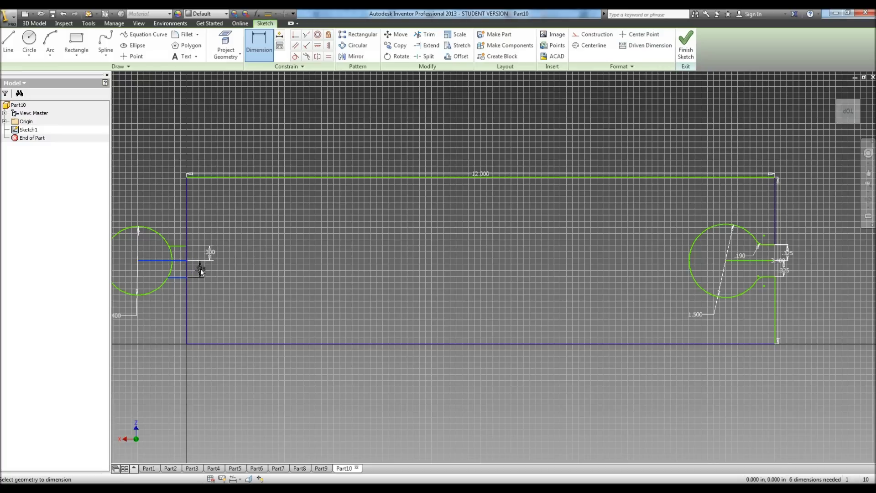
{"action": "left_click", "coordinate": [201, 270]}
{"action": "type", "text": "."}
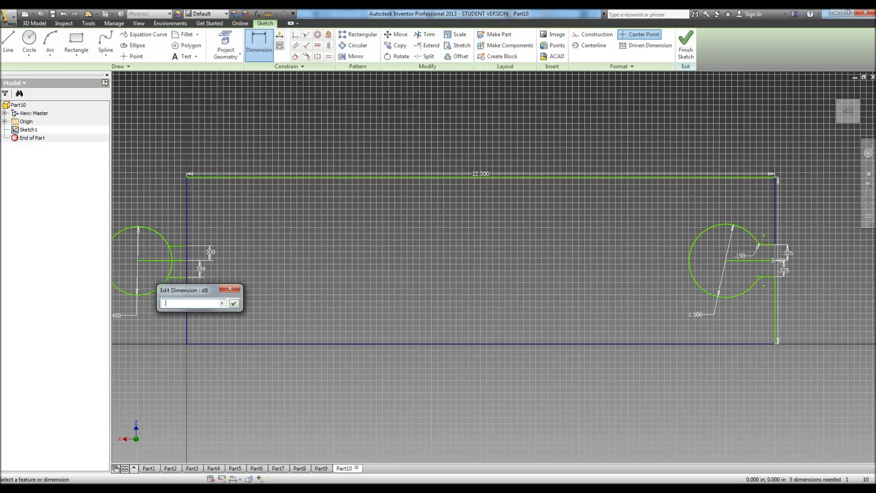
{"action": "type", "text": "6/2"}
{"action": "key", "text": "Return"}
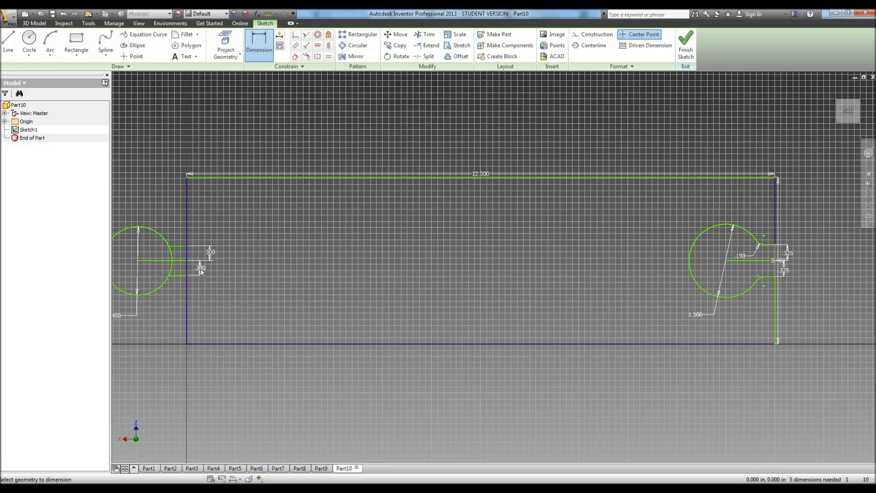
Step: Trim the connector's centre line, the circle's arc and the rectangle's edge between the two neck lines
{"action": "left_click", "coordinate": [424, 35]}
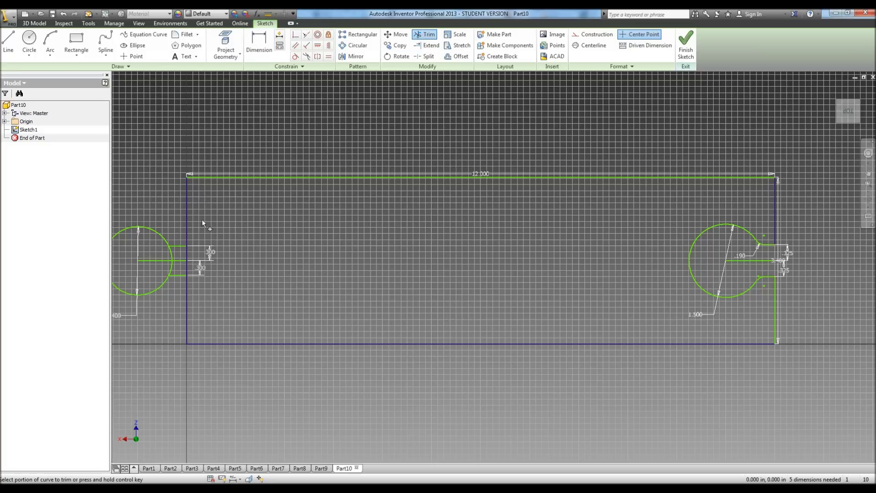
{"action": "left_click", "coordinate": [152, 260]}
{"action": "left_click", "coordinate": [172, 265]}
{"action": "left_click", "coordinate": [178, 260]}
{"action": "left_click", "coordinate": [186, 259]}
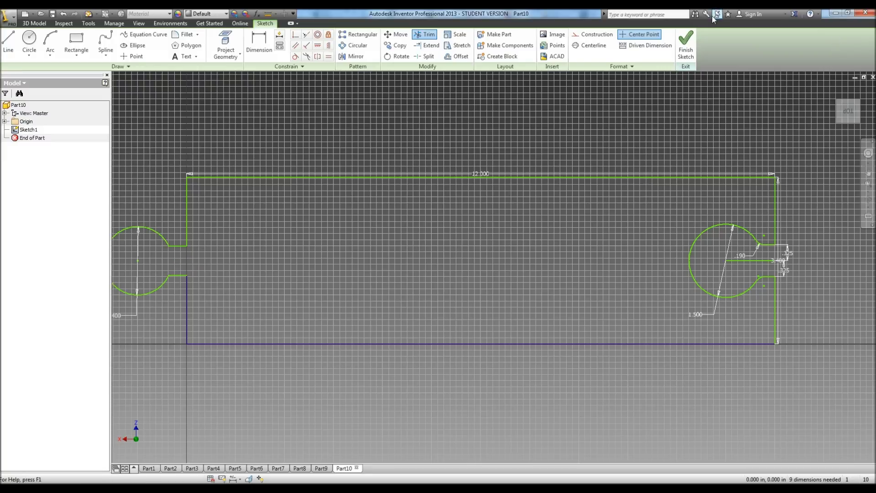
Step: Finish the sketch and extrude the closed track profile by 1 in
{"action": "left_click", "coordinate": [687, 46]}
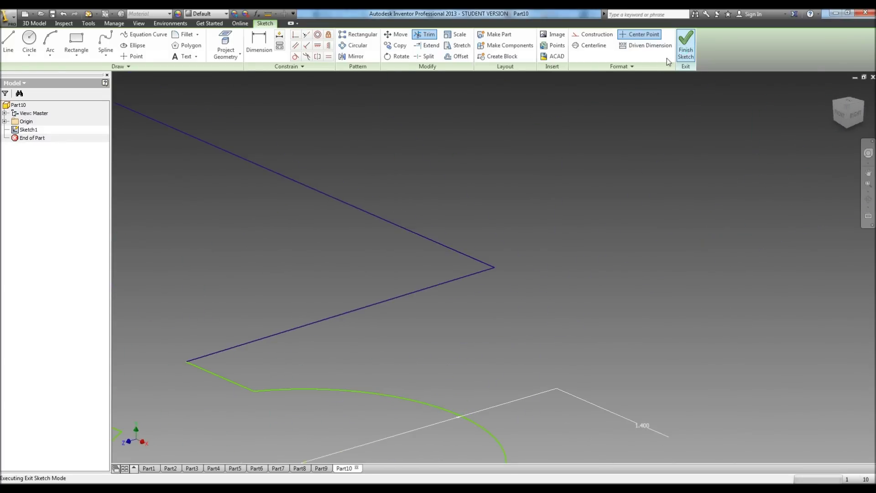
{"action": "scroll", "coordinate": [438, 184], "scroll_direction": "down", "scroll_amount": 5}
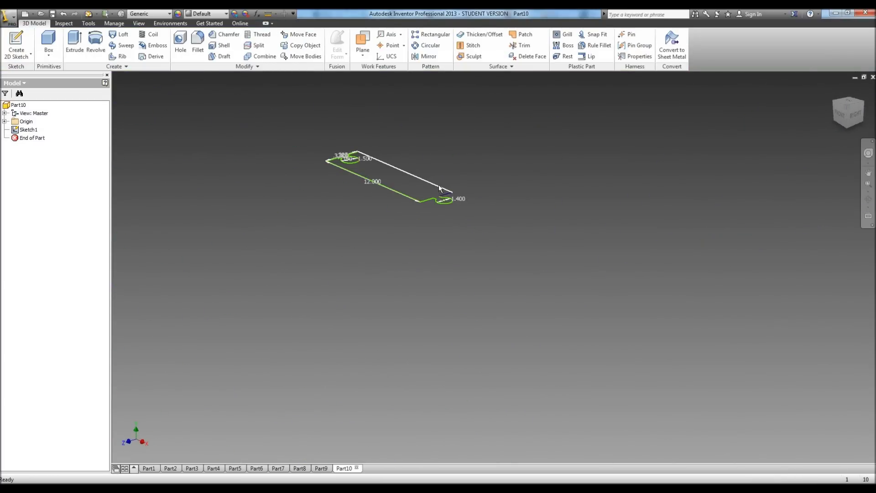
{"action": "scroll", "coordinate": [385, 157], "scroll_direction": "up", "scroll_amount": 4}
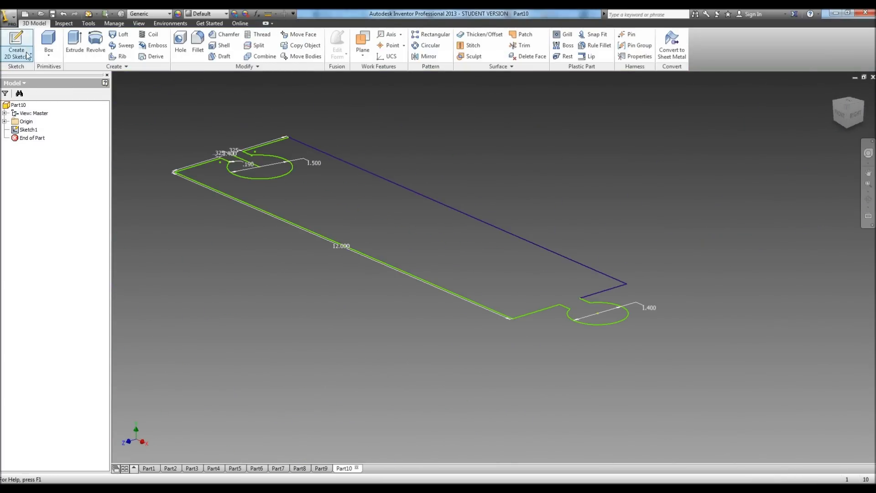
{"action": "left_click", "coordinate": [74, 42]}
{"action": "left_click", "coordinate": [369, 207]}
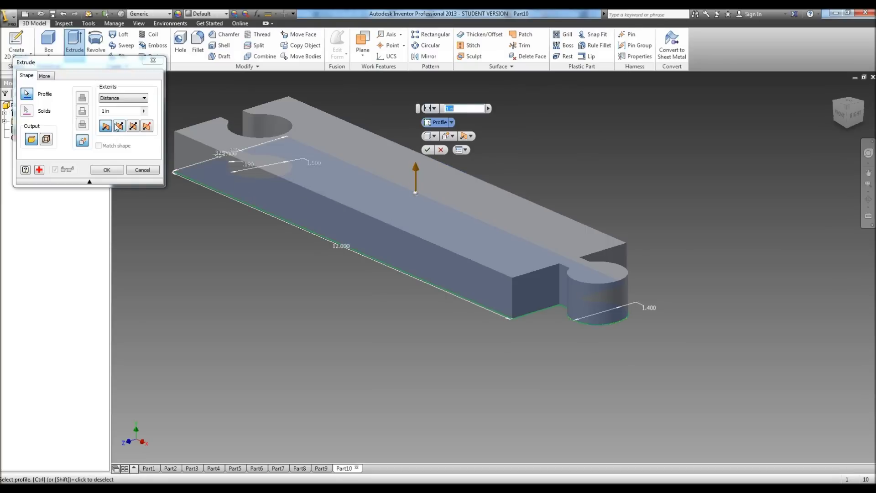
{"action": "left_click", "coordinate": [106, 169]}
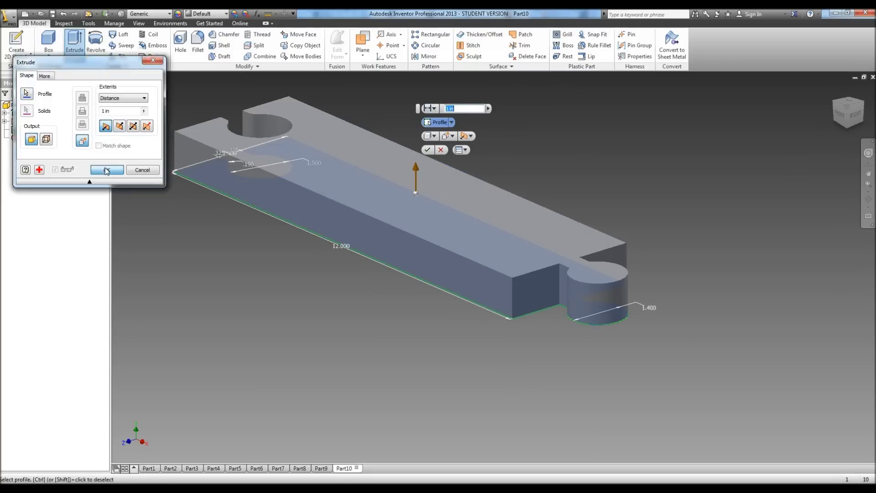
Step: Start a new 2D sketch on the extruded track body's large top face
{"action": "left_click", "coordinate": [868, 199]}
{"action": "left_click_drag", "start_coordinate": [565, 245], "coordinate": [438, 292]}
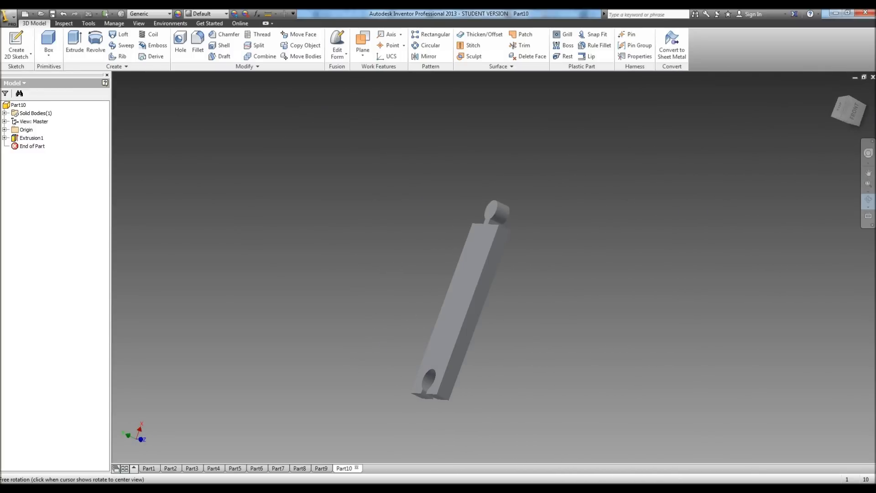
{"action": "left_click_drag", "start_coordinate": [401, 301], "coordinate": [422, 241]}
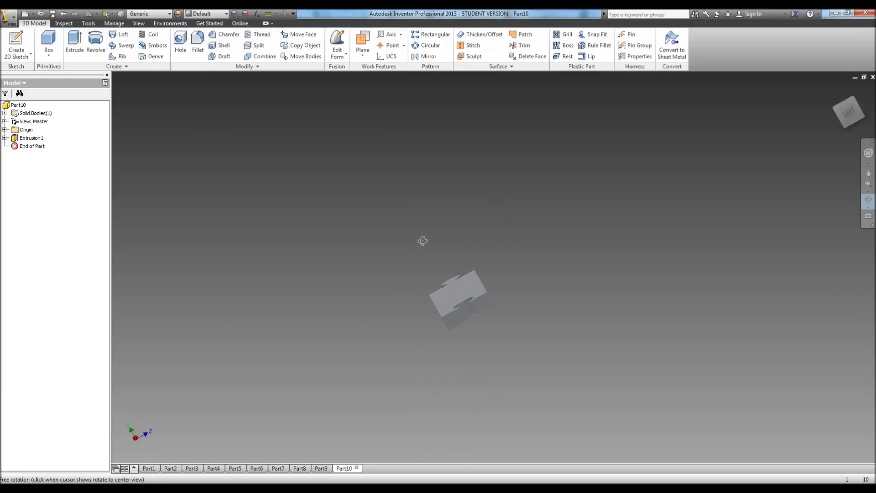
{"action": "left_click_drag", "start_coordinate": [422, 241], "coordinate": [608, 228]}
{"action": "left_click", "coordinate": [17, 44]}
{"action": "left_click", "coordinate": [532, 249]}
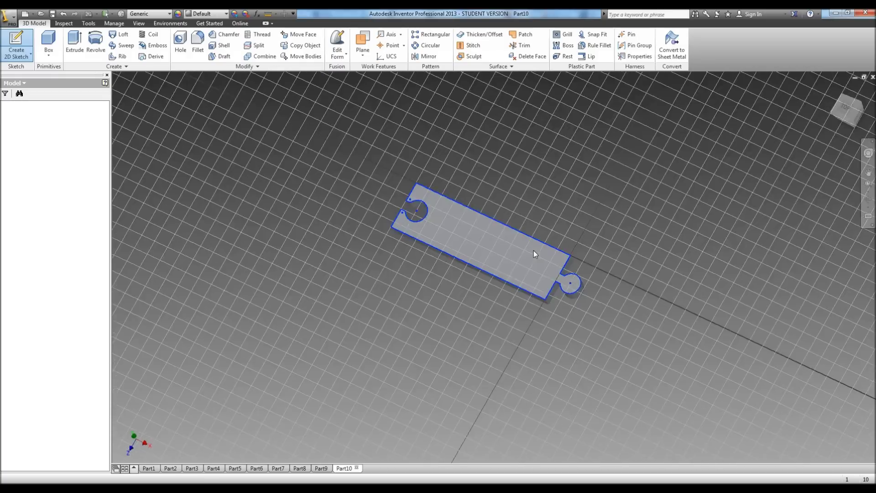
Step: Draw a 12 by 0.35 in rectangle along the face's full length, slightly inside its upper long edge
{"action": "scroll", "coordinate": [551, 247], "scroll_direction": "up", "scroll_amount": 3}
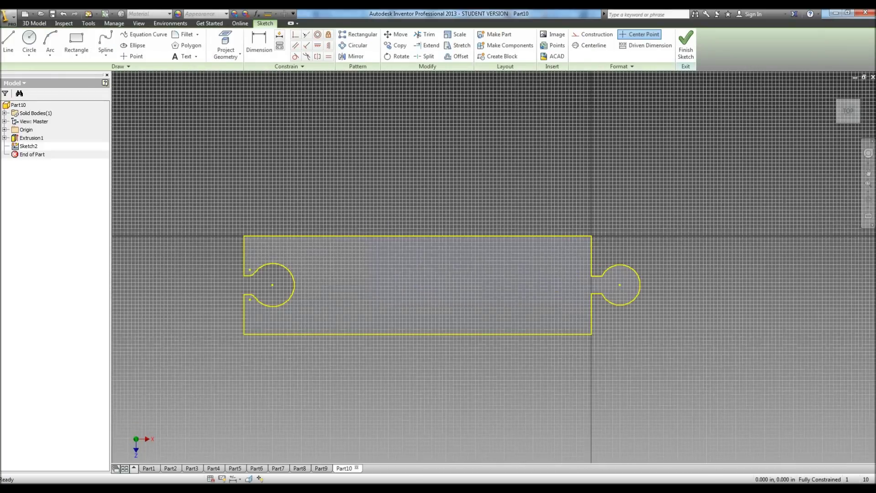
{"action": "left_click", "coordinate": [871, 99]}
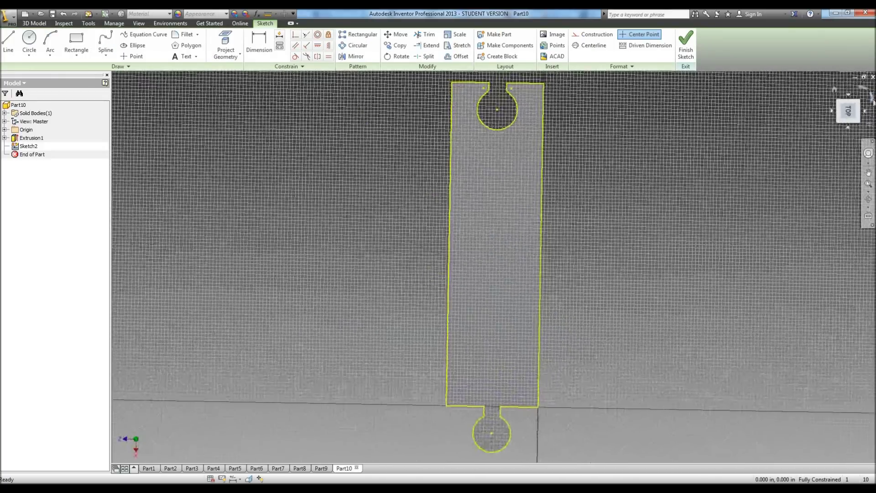
{"action": "left_click", "coordinate": [871, 99]}
{"action": "scroll", "coordinate": [447, 277], "scroll_direction": "up", "scroll_amount": 3}
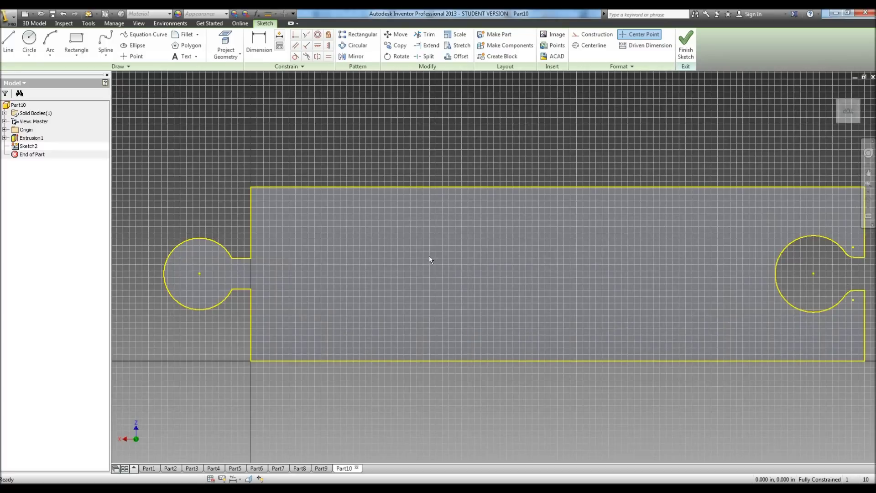
{"action": "scroll", "coordinate": [429, 256], "scroll_direction": "down", "scroll_amount": 3}
{"action": "left_click", "coordinate": [76, 43]}
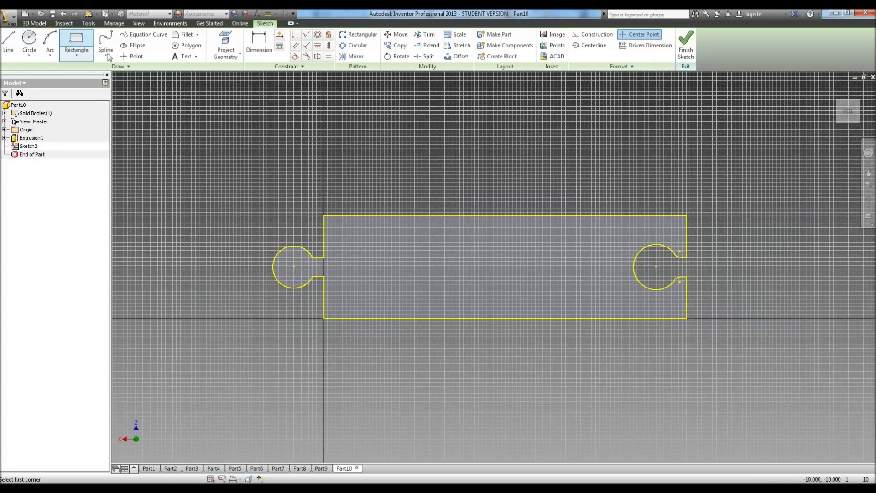
{"action": "left_click", "coordinate": [324, 223]}
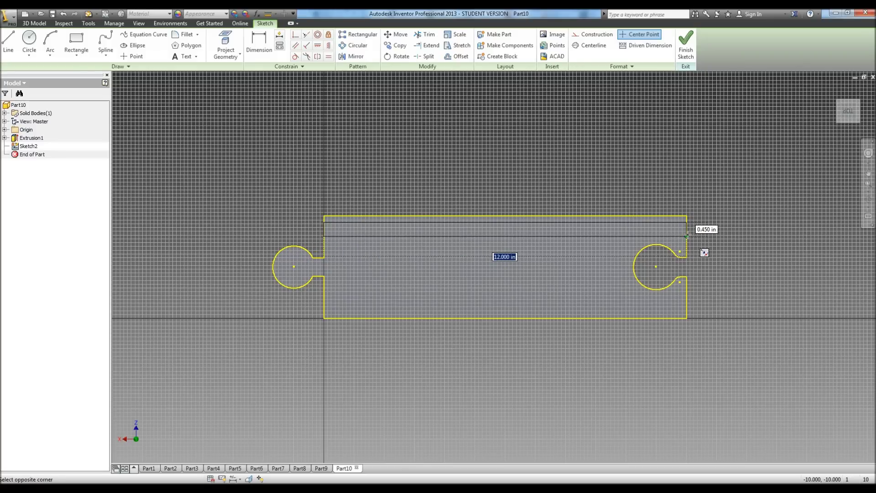
{"action": "key", "text": "Tab"}
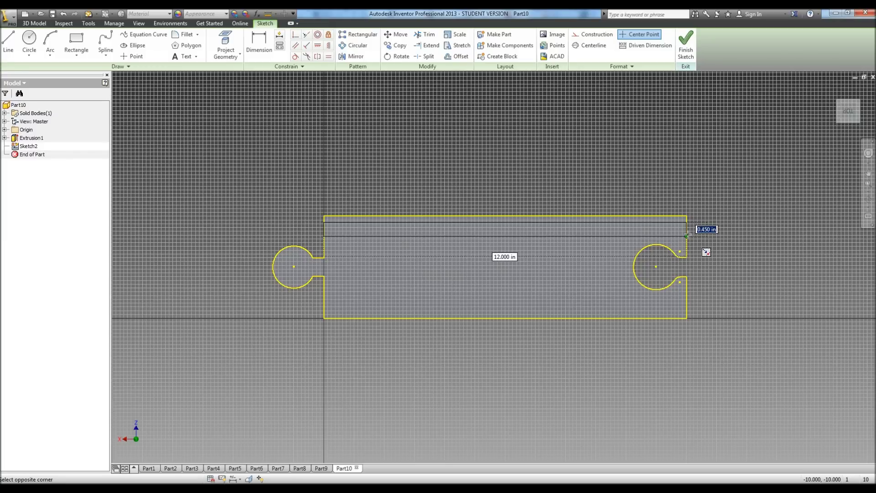
{"action": "type", "text": ".3"}
{"action": "key", "text": "Return"}
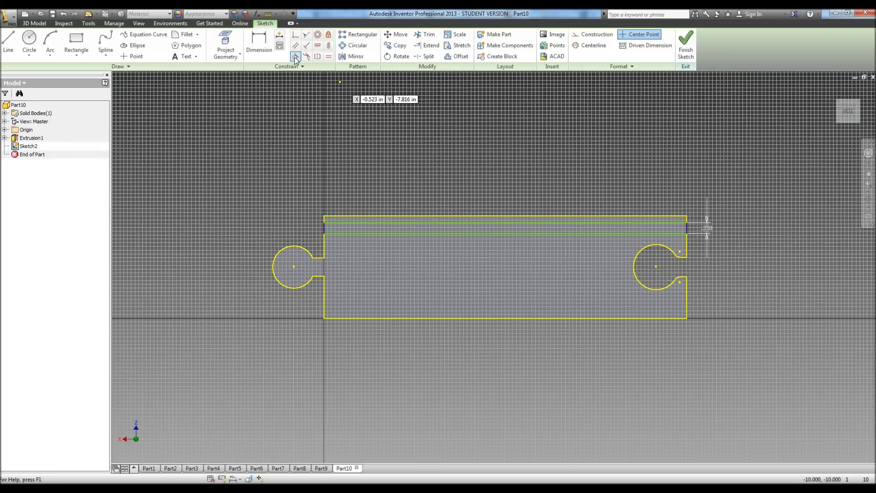
Step: Dimension the gap between the strip's upper line and the face's upper long edge to 0.4 in
{"action": "key", "text": "d"}
{"action": "left_click", "coordinate": [424, 222]}
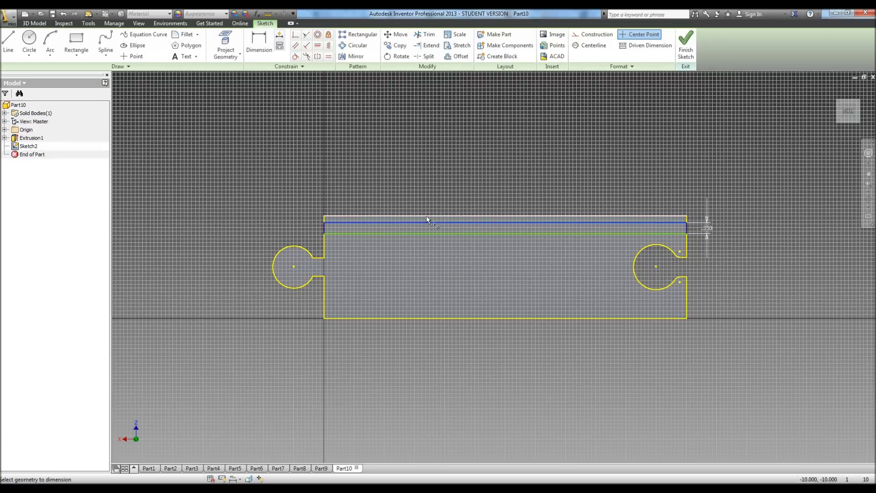
{"action": "left_click", "coordinate": [425, 215]}
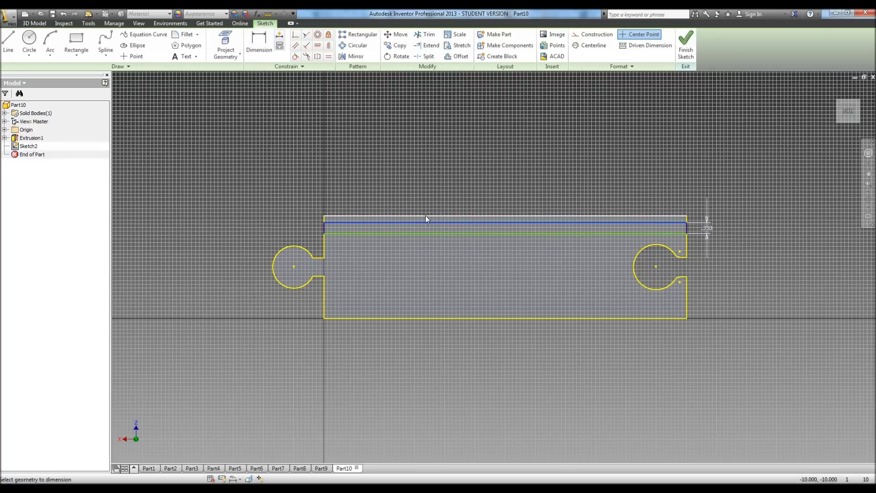
{"action": "left_click", "coordinate": [228, 219]}
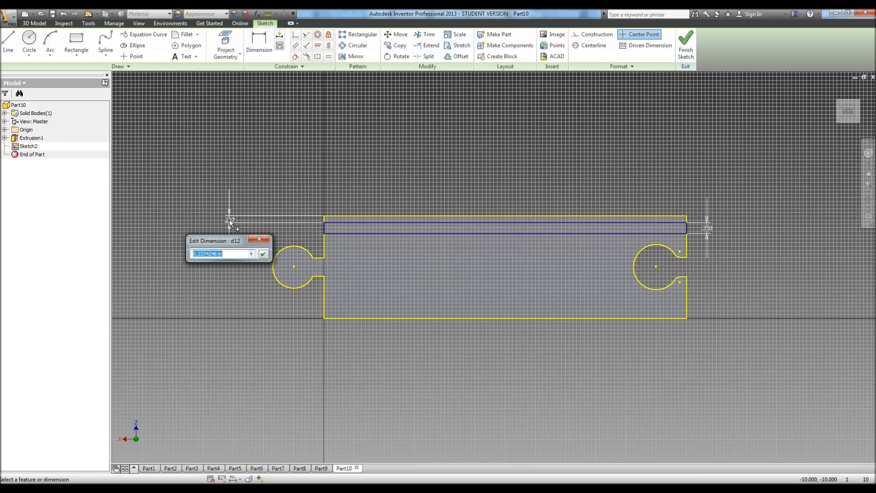
{"action": "type", "text": ".4"}
{"action": "key", "text": "Return"}
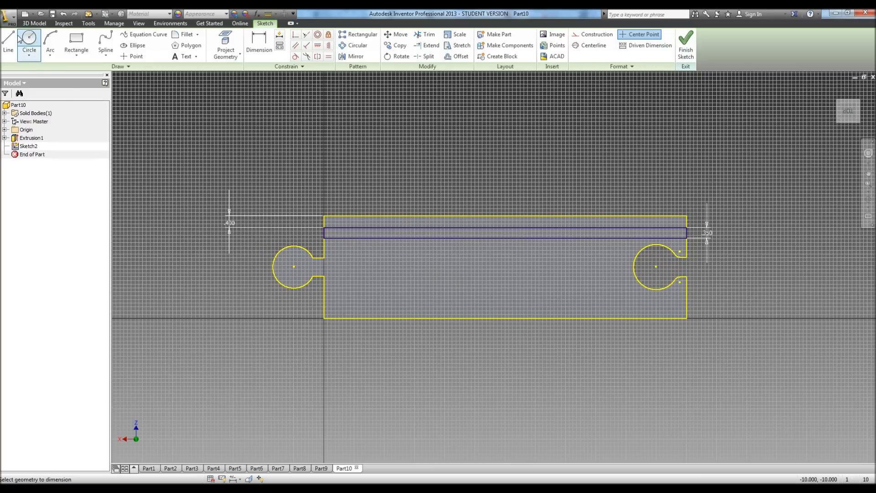
Step: Draw a second 12 by 0.35 in rectangle along the face's full length, slightly inside its lower long edge
{"action": "left_click", "coordinate": [76, 42]}
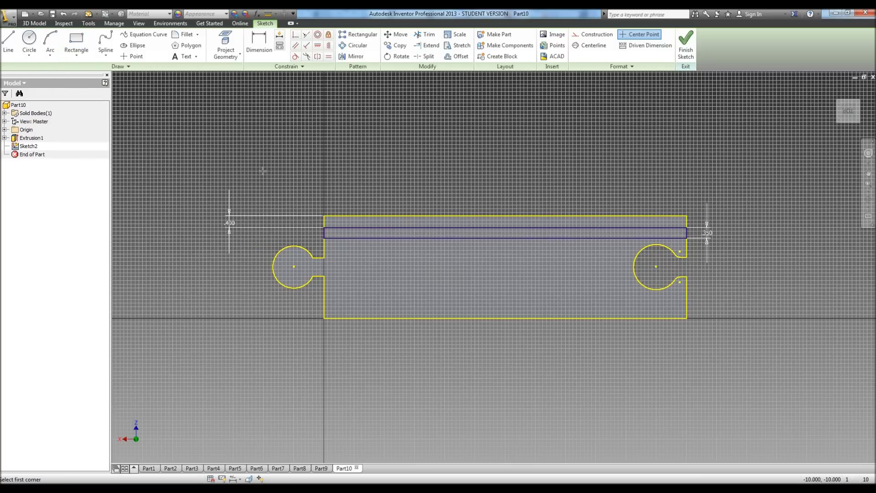
{"action": "left_click", "coordinate": [323, 304]}
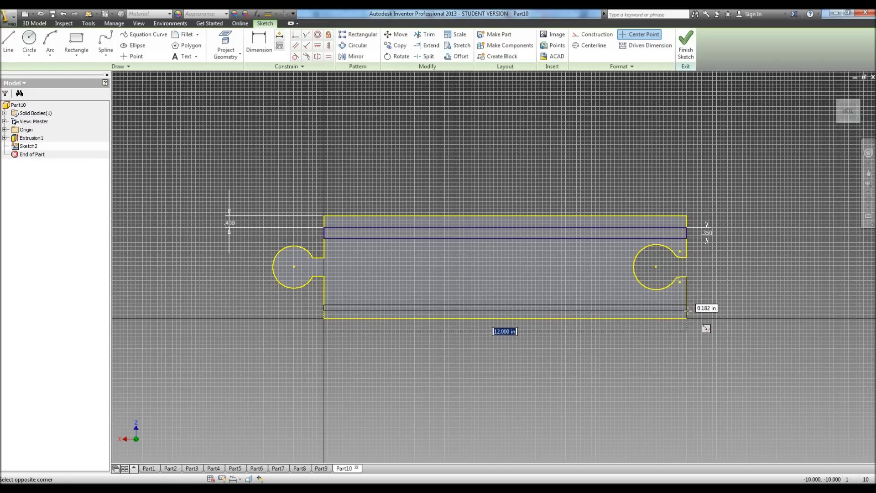
{"action": "key", "text": "Tab"}
{"action": "type", "text": ".3"}
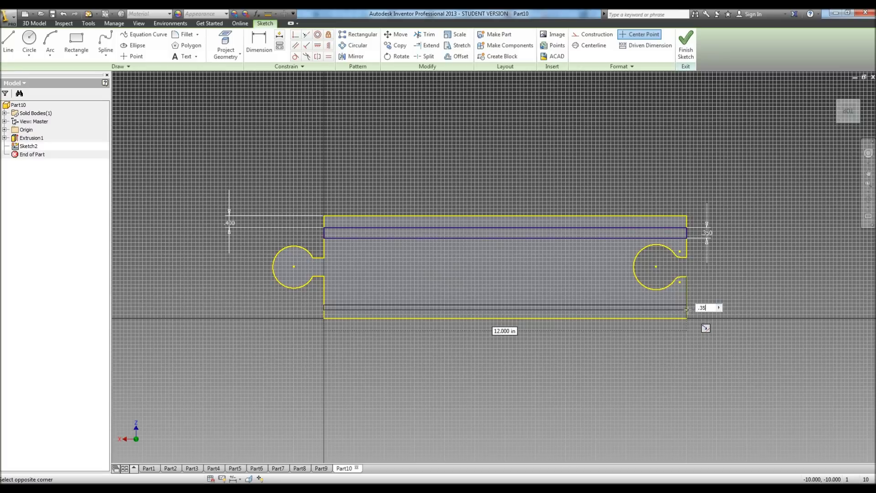
{"action": "type", "text": "5"}
{"action": "key", "text": "Return"}
Step: Dimension the gap between the second strip's lower line and the face's lower long edge to 0.4 in
{"action": "left_click", "coordinate": [268, 60]}
{"action": "left_click", "coordinate": [436, 319]}
{"action": "left_click", "coordinate": [220, 326]}
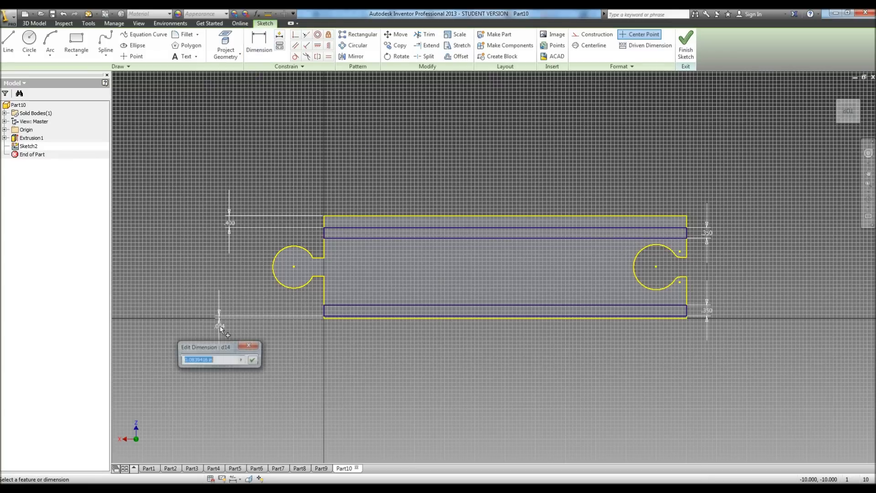
{"action": "type", "text": ".4"}
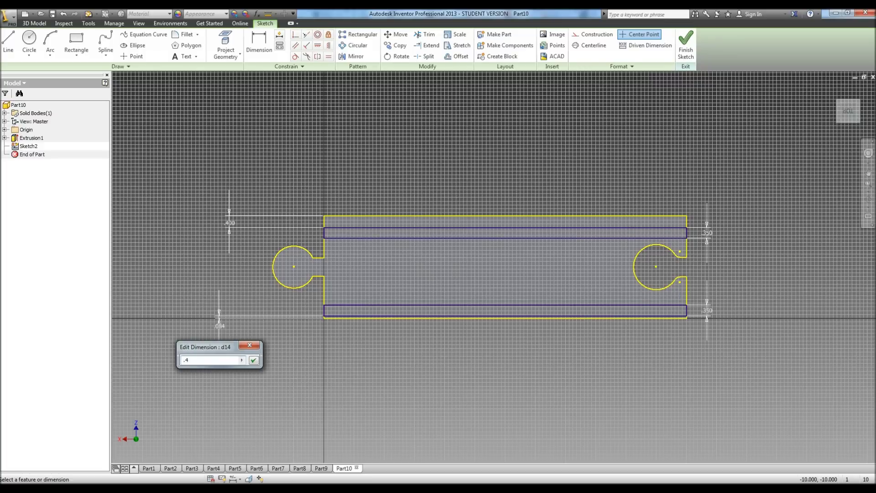
{"action": "key", "text": "Return"}
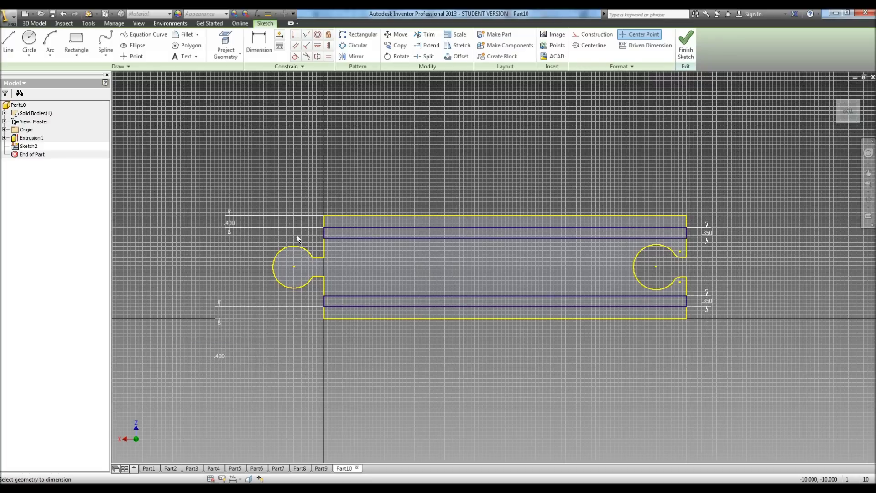
Step: Finish the sketch and cut both strip profiles 0.1875 in deep into the track body with Extrude
{"action": "left_click", "coordinate": [688, 53]}
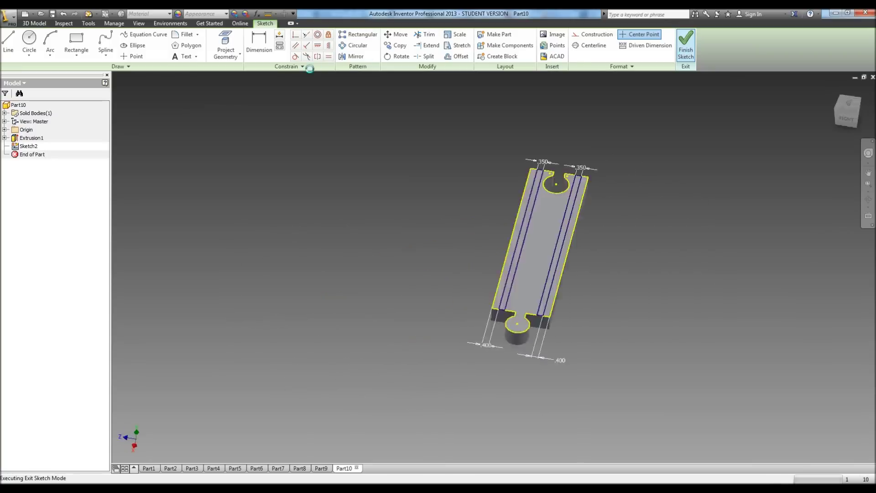
{"action": "key", "text": "e"}
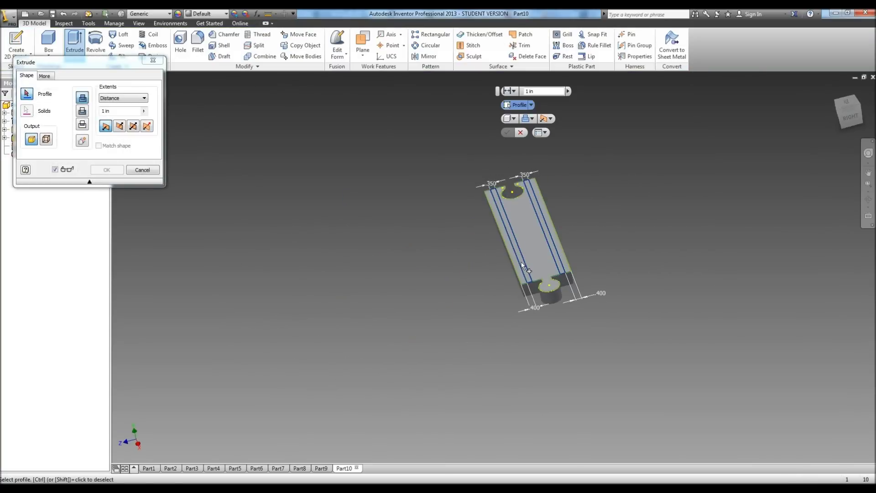
{"action": "left_click", "coordinate": [556, 257]}
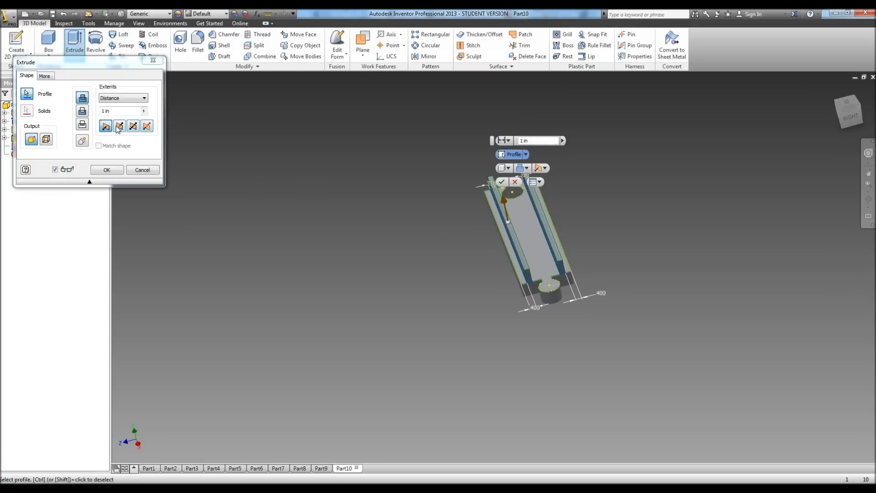
{"action": "left_click", "coordinate": [82, 111]}
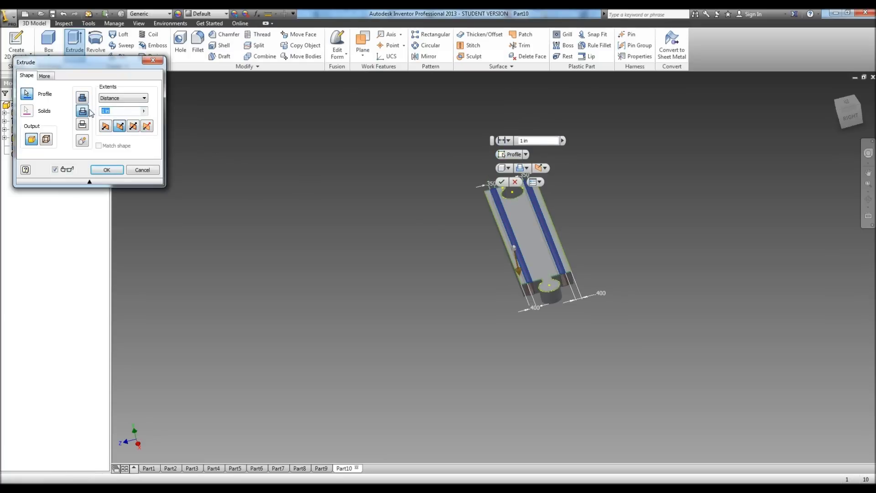
{"action": "type", "text": ".1875"}
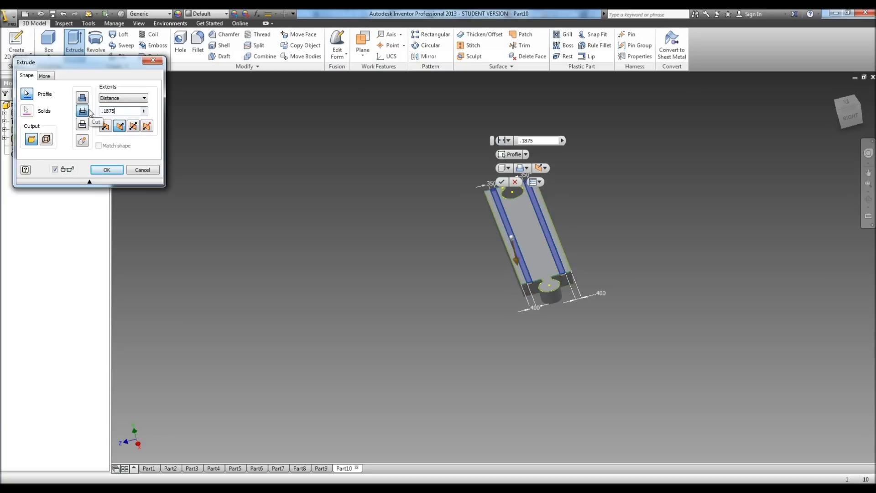
{"action": "left_click", "coordinate": [107, 170]}
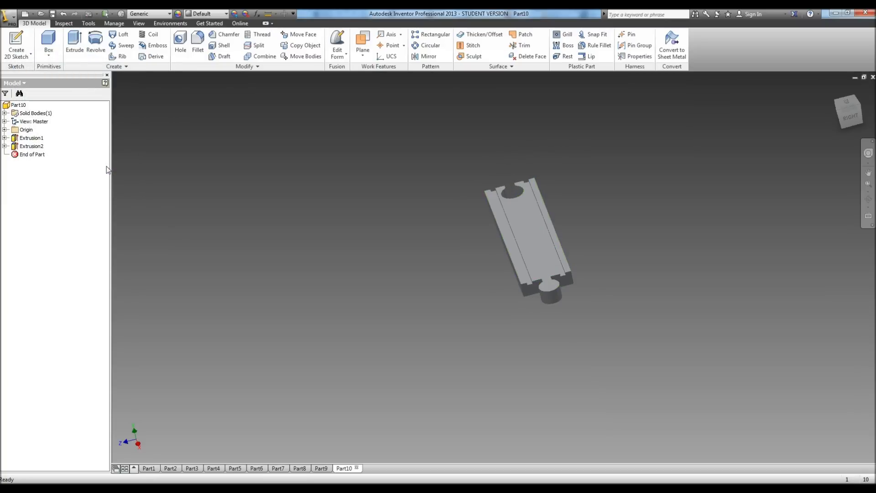
{"action": "left_click", "coordinate": [868, 198]}
{"action": "left_click_drag", "start_coordinate": [538, 219], "coordinate": [424, 202]}
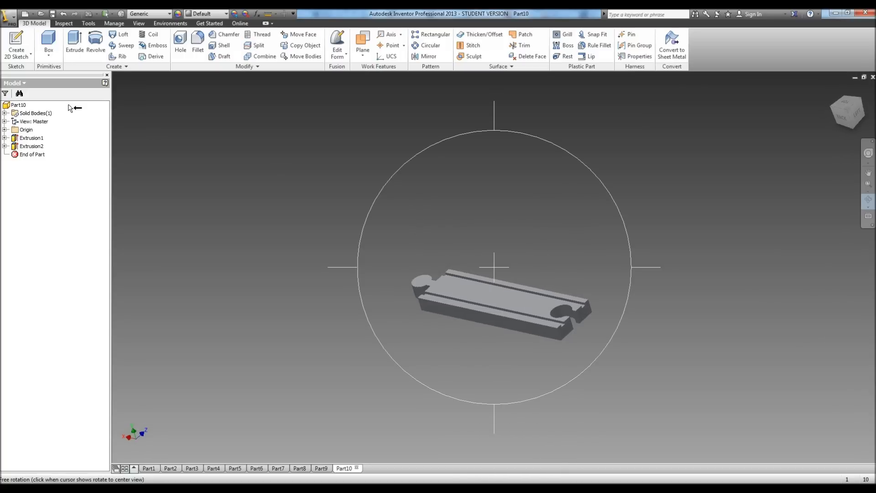